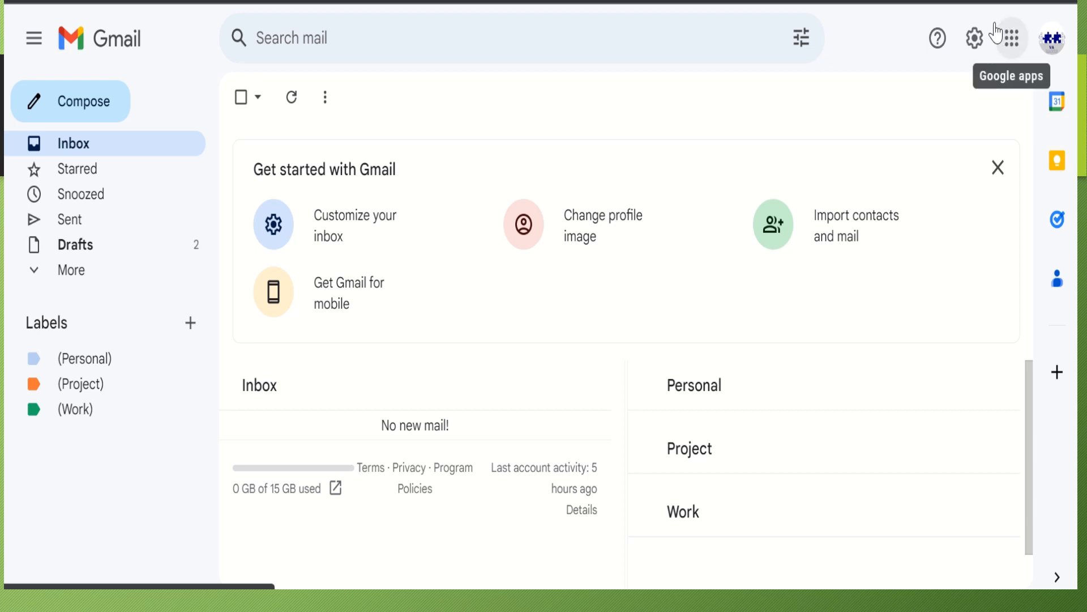
Switch from Gmail to Google Calendar through the Google apps launcher
{"action": "left_click", "coordinate": [1008, 42]}
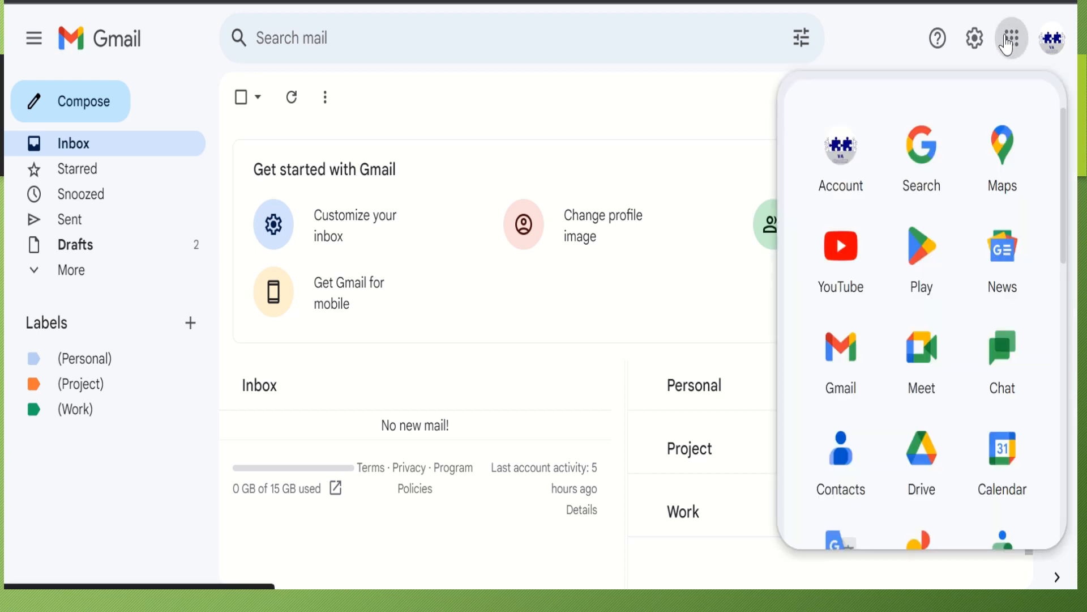
{"action": "left_click", "coordinate": [982, 462]}
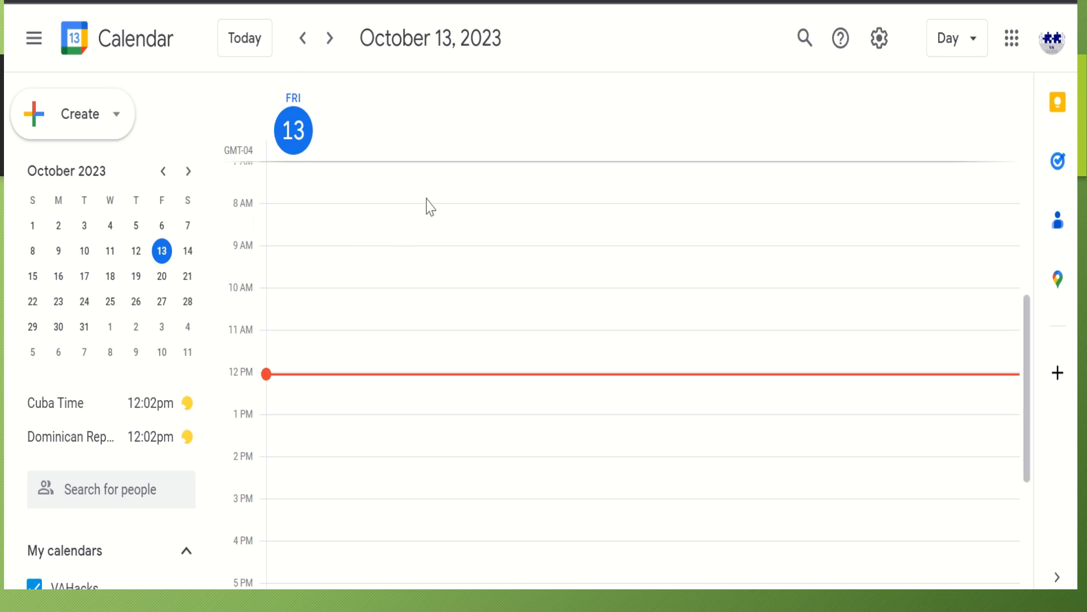
Step ahead day by day to Monday October 16, then back to Friday October 13
{"action": "left_click", "coordinate": [329, 50]}
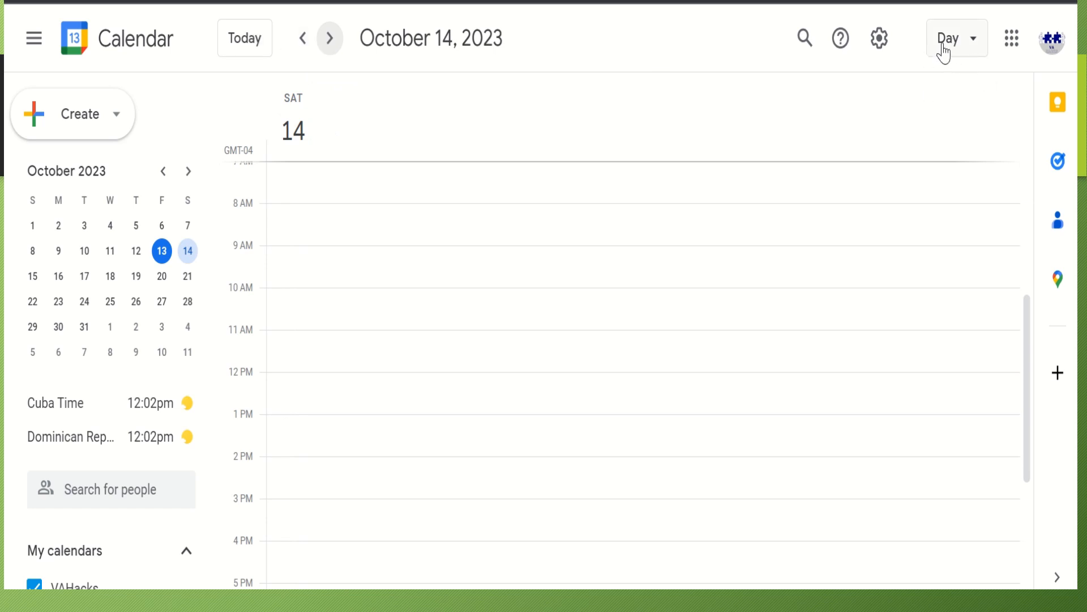
{"action": "left_click", "coordinate": [333, 46]}
{"action": "left_click", "coordinate": [334, 50]}
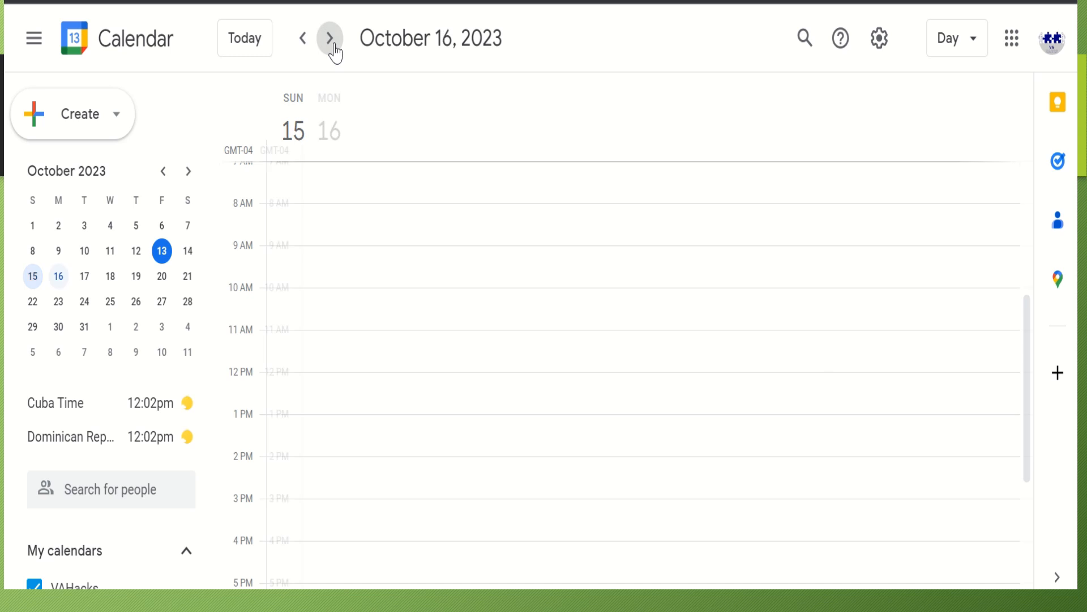
{"action": "left_click", "coordinate": [297, 50]}
{"action": "left_click", "coordinate": [297, 50]}
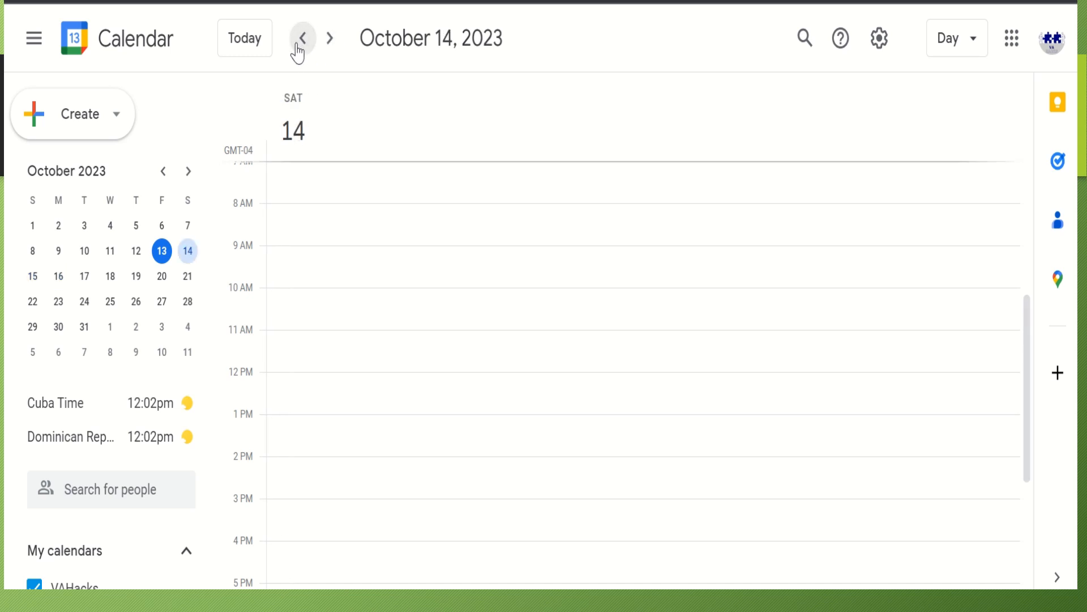
{"action": "left_click", "coordinate": [298, 52]}
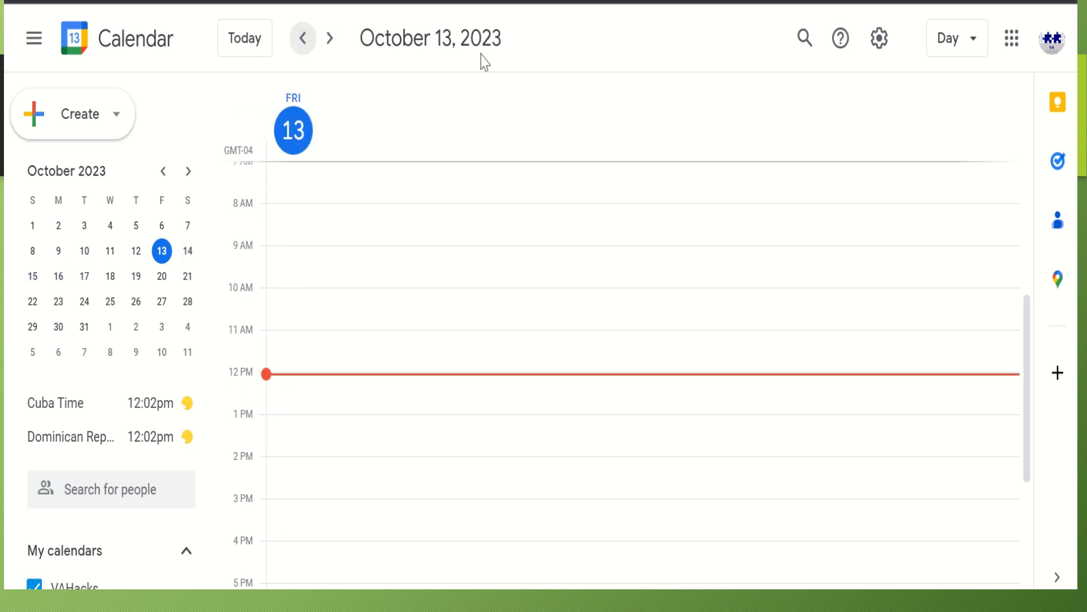
Switch to Week view, advance to the week of October 22–28, then change to Month view
{"action": "left_click", "coordinate": [975, 58]}
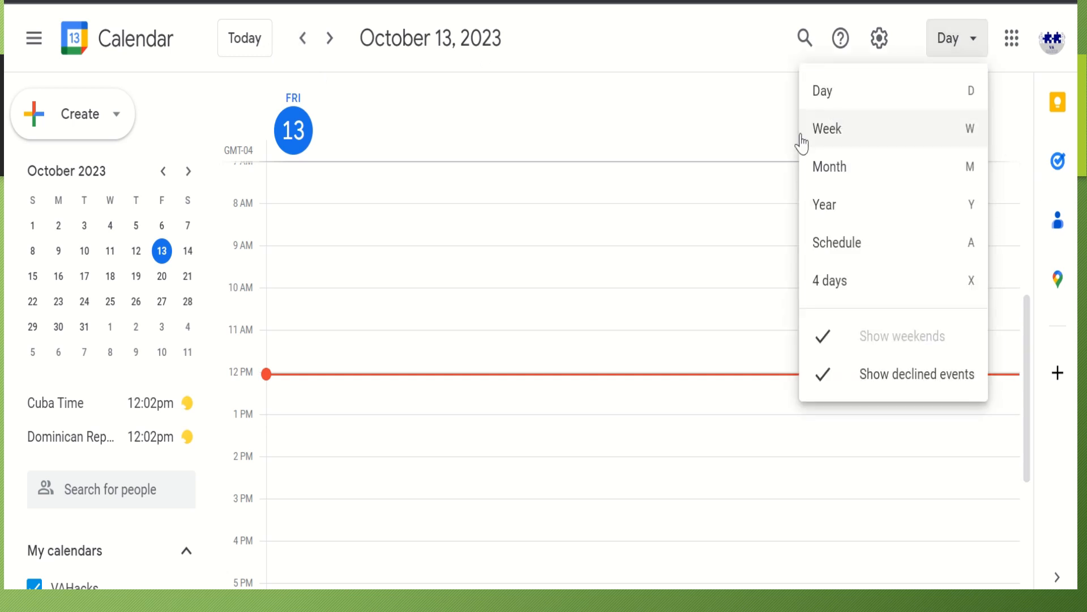
{"action": "left_click", "coordinate": [827, 138]}
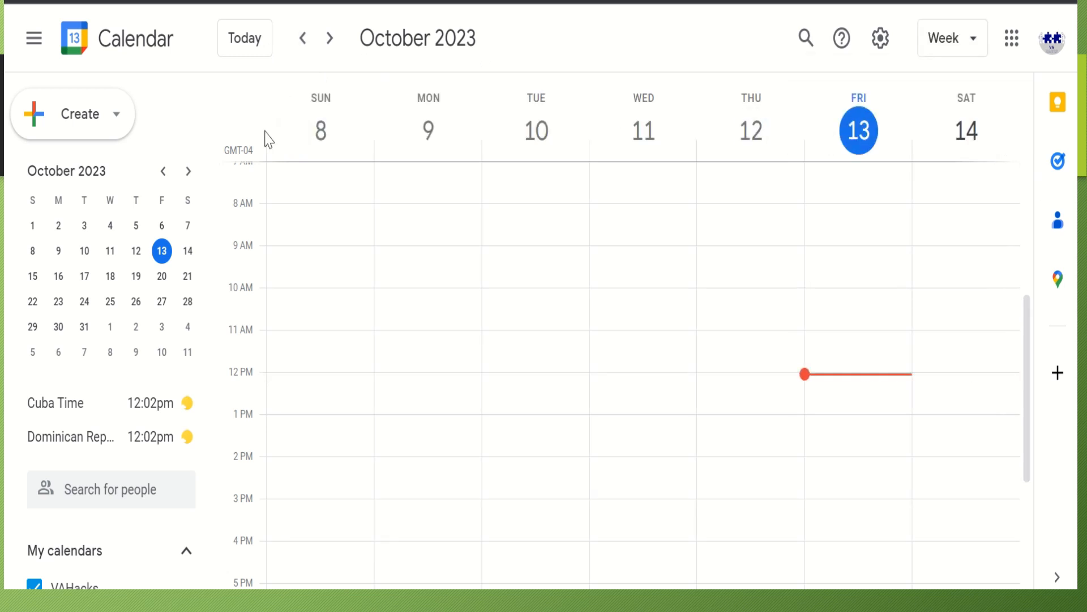
{"action": "left_click", "coordinate": [330, 40]}
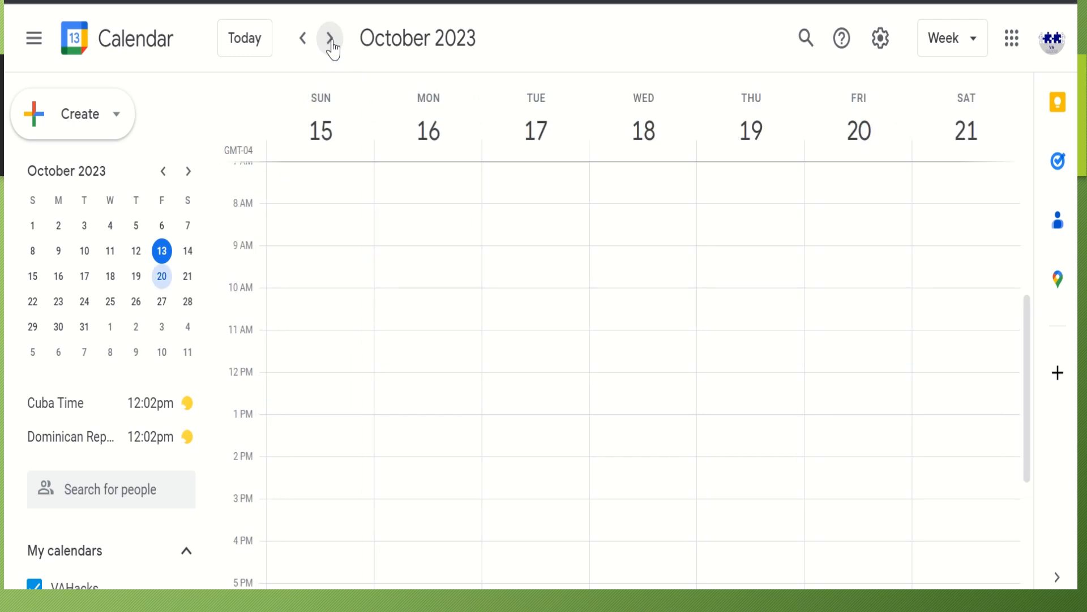
{"action": "left_click", "coordinate": [330, 41]}
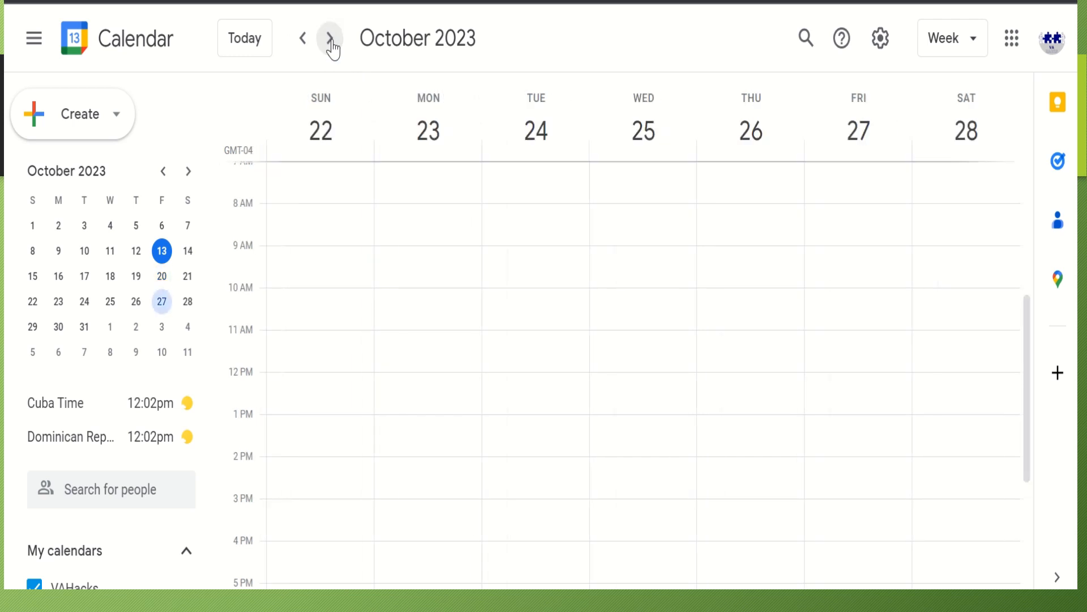
{"action": "left_click", "coordinate": [962, 52]}
{"action": "left_click", "coordinate": [820, 169]}
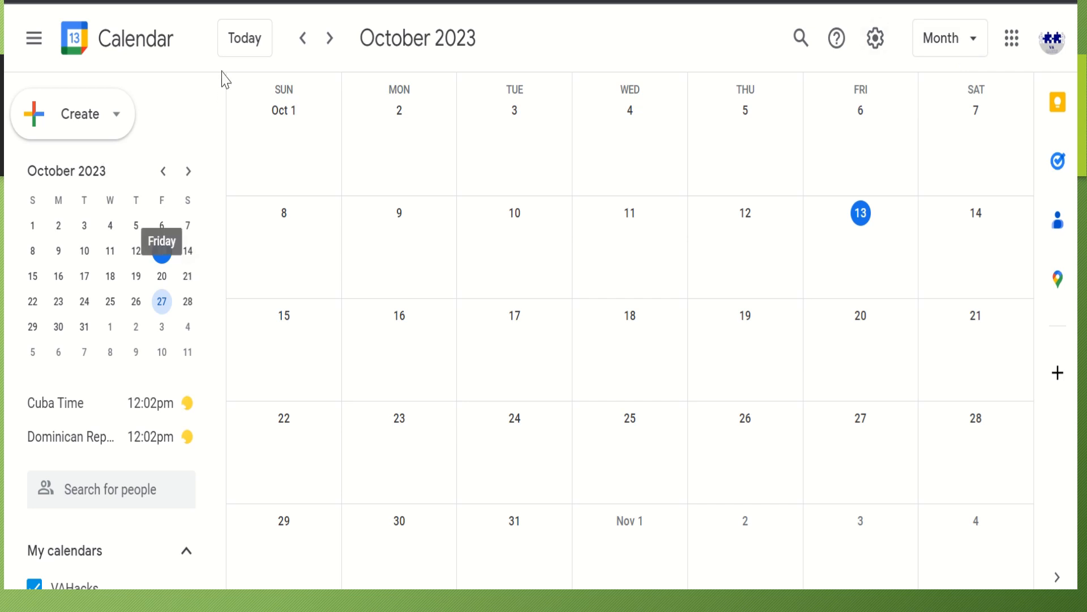
Change the view from Month to Day, showing Friday, October 27
{"action": "left_click", "coordinate": [970, 44]}
{"action": "left_click", "coordinate": [839, 110]}
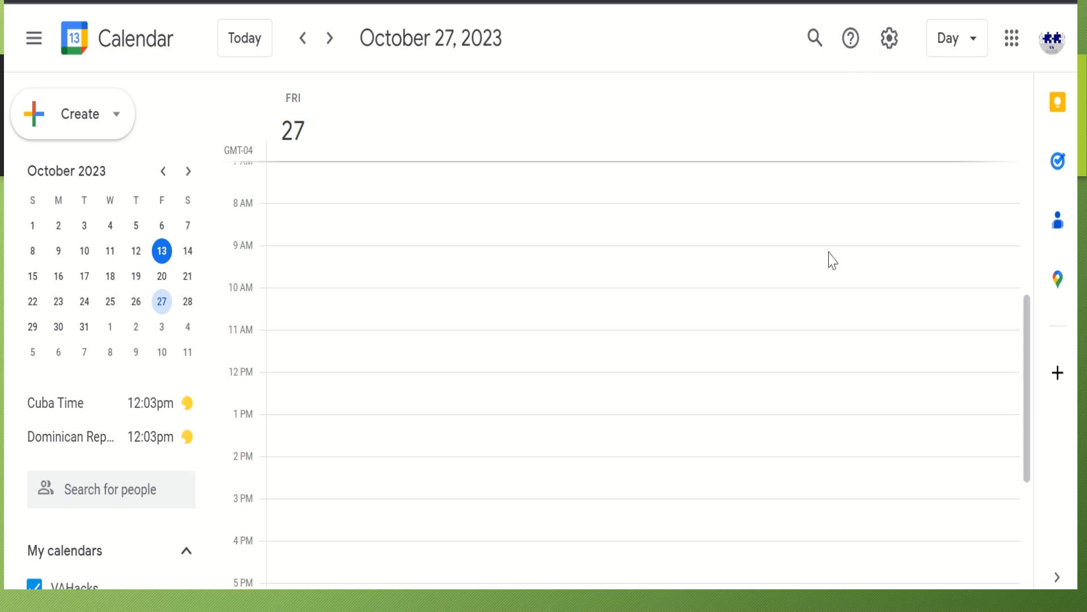
Go to the VAHacks calendar's 'Share with specific people or groups' section in Settings
{"action": "left_click", "coordinate": [888, 39]}
{"action": "left_click", "coordinate": [885, 86]}
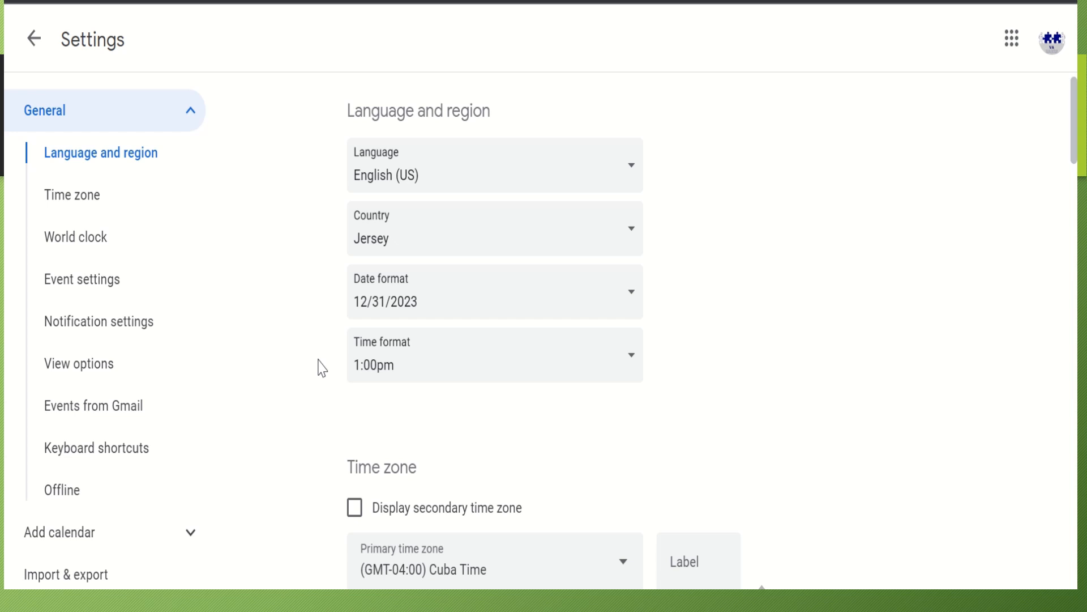
{"action": "scroll", "coordinate": [59, 439], "scroll_direction": "down", "scroll_amount": 5}
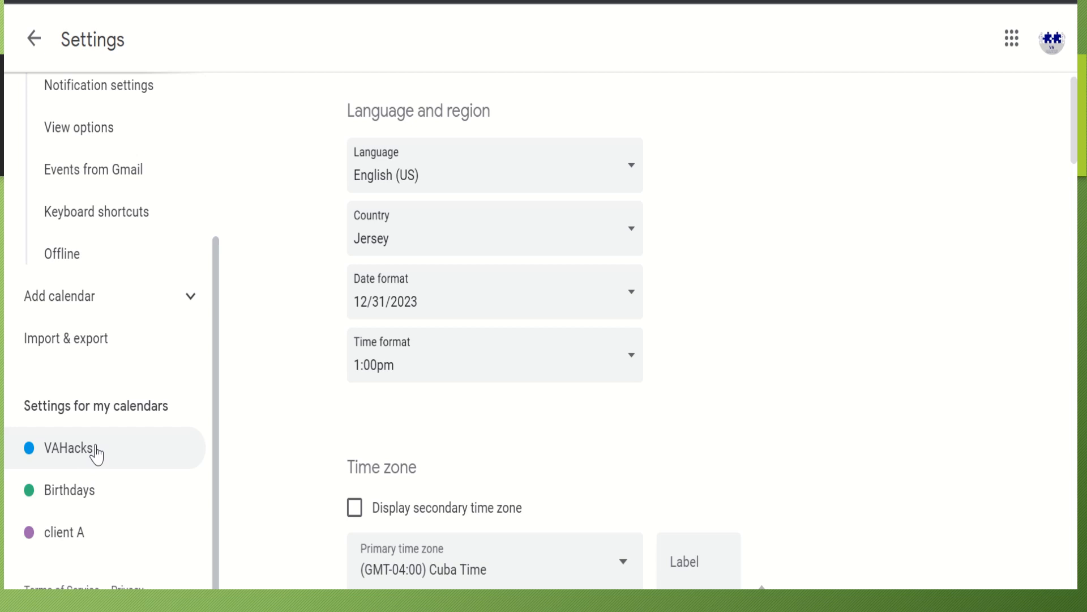
{"action": "left_click", "coordinate": [96, 453]}
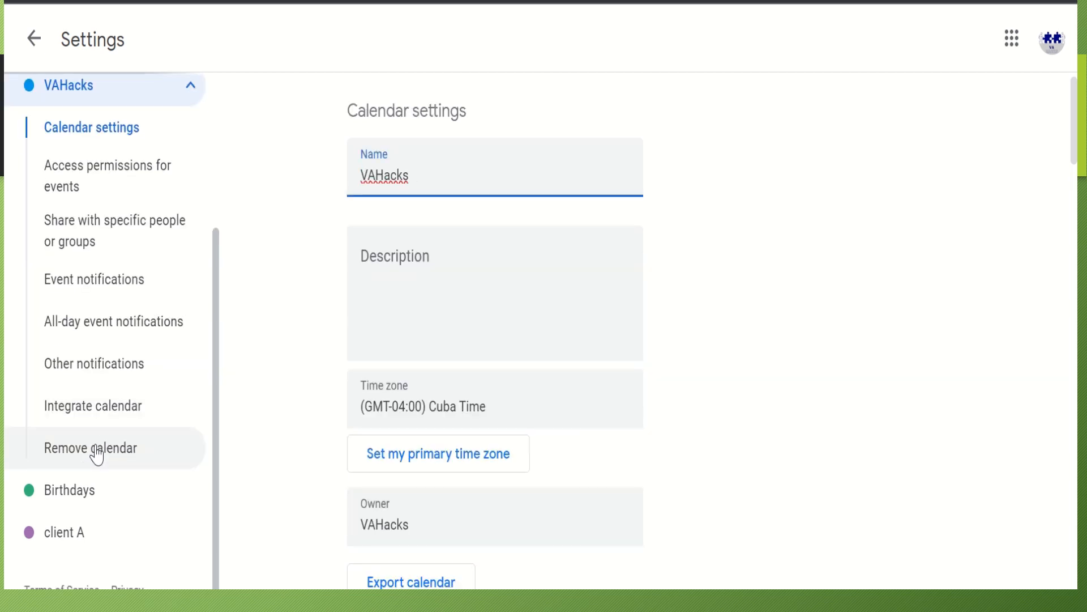
{"action": "left_click", "coordinate": [118, 245]}
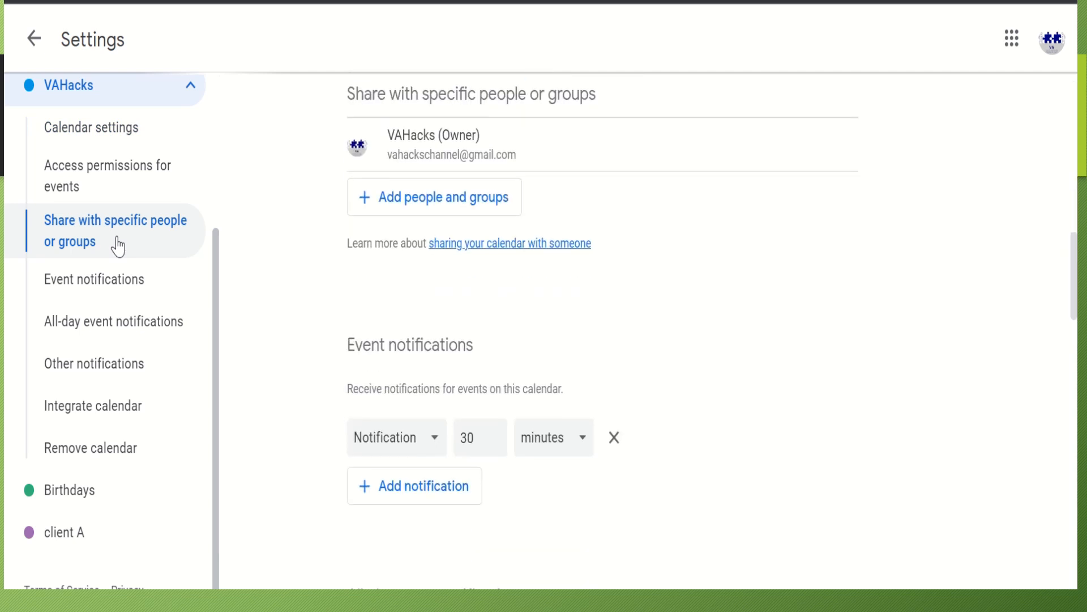
{"action": "left_click", "coordinate": [408, 207]}
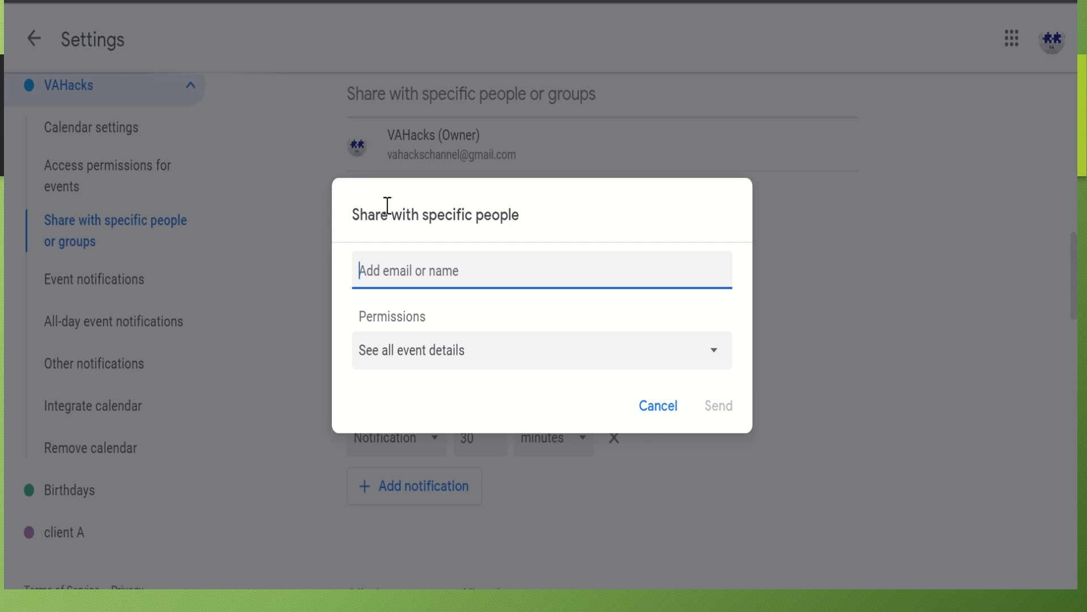
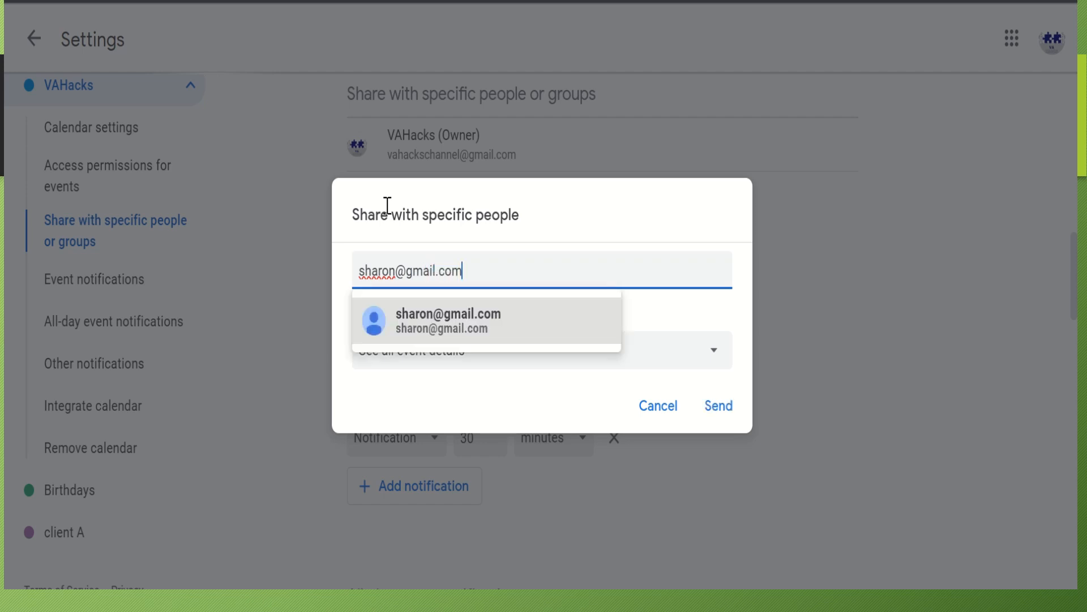
{"action": "left_click", "coordinate": [429, 334]}
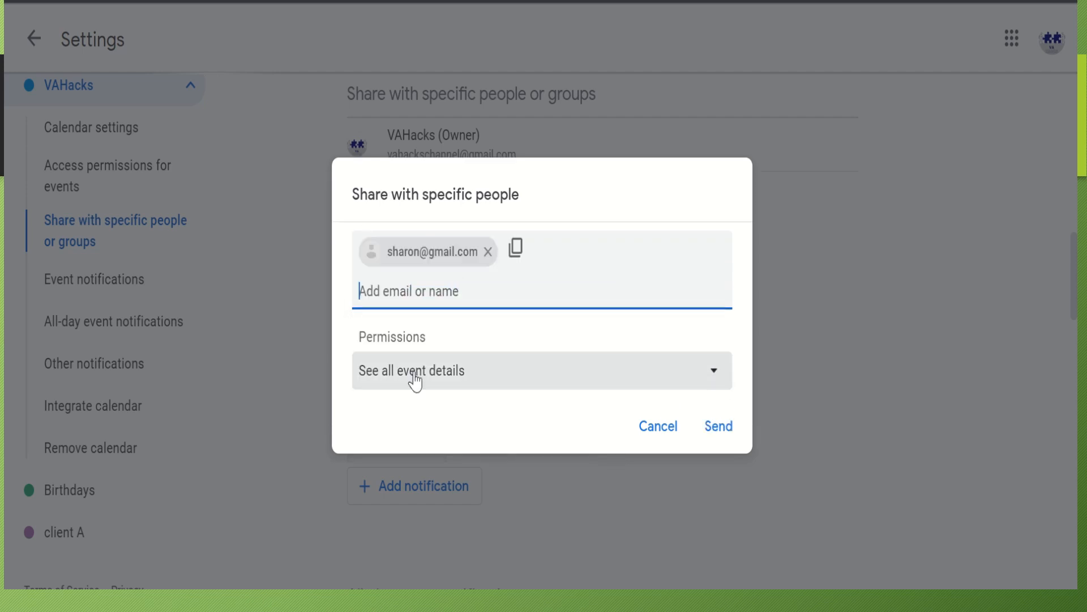
{"action": "left_click", "coordinate": [414, 374]}
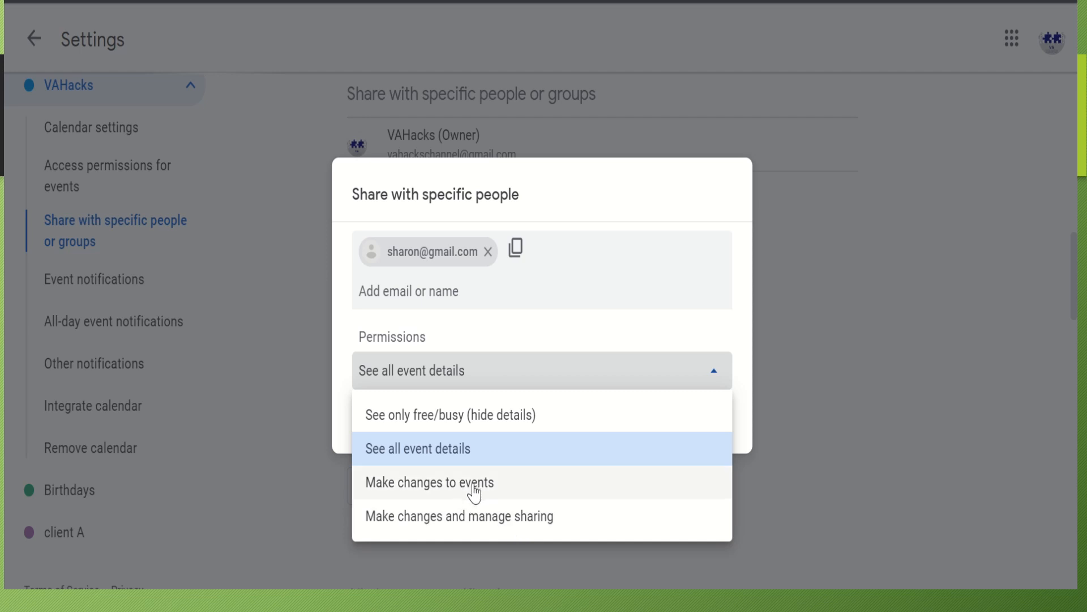
{"action": "left_click", "coordinate": [498, 457]}
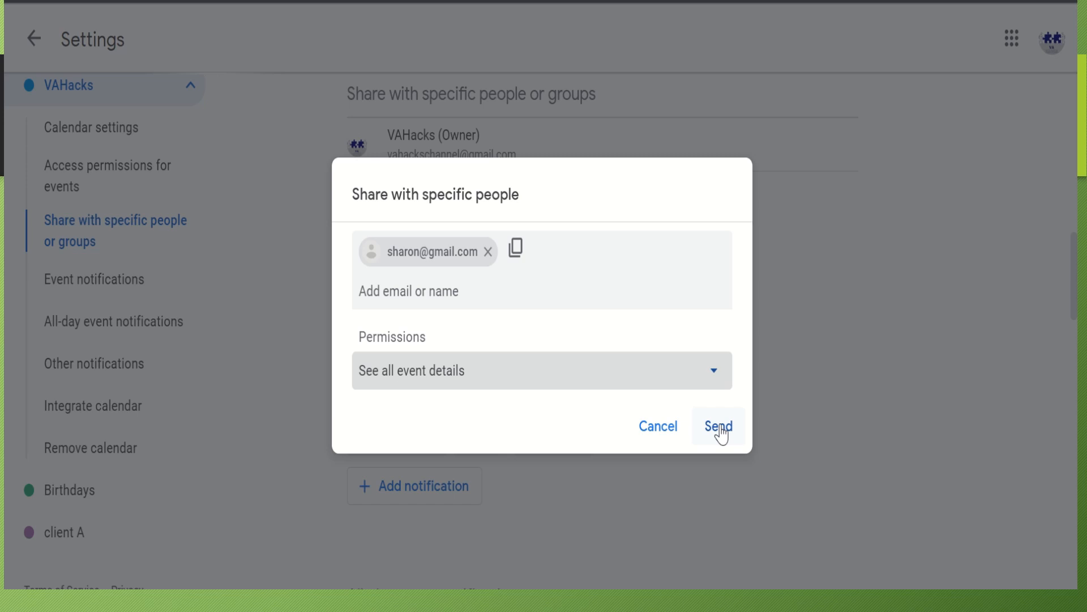
{"action": "left_click", "coordinate": [661, 427]}
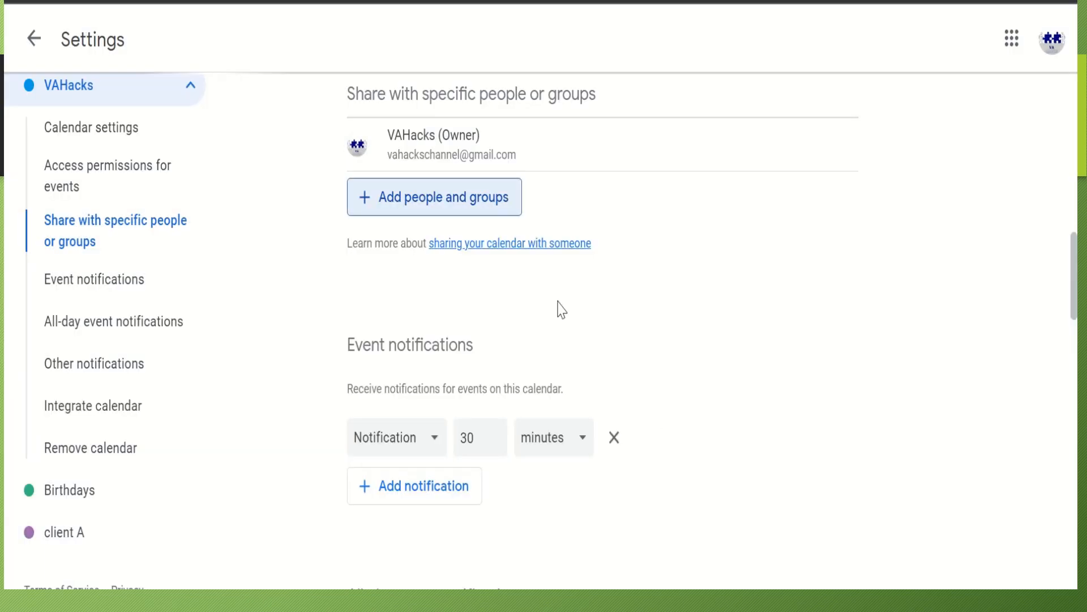
Open 'Subscribe to calendar' and enter a contact's e-mail address
{"action": "scroll", "coordinate": [218, 274], "scroll_direction": "up", "scroll_amount": 4}
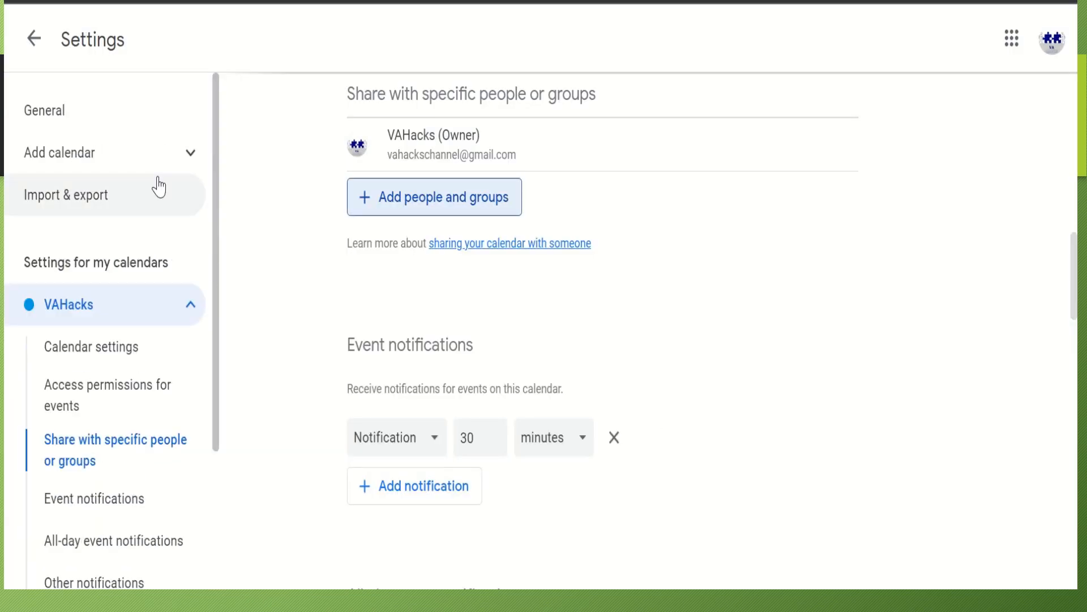
{"action": "left_click", "coordinate": [125, 169]}
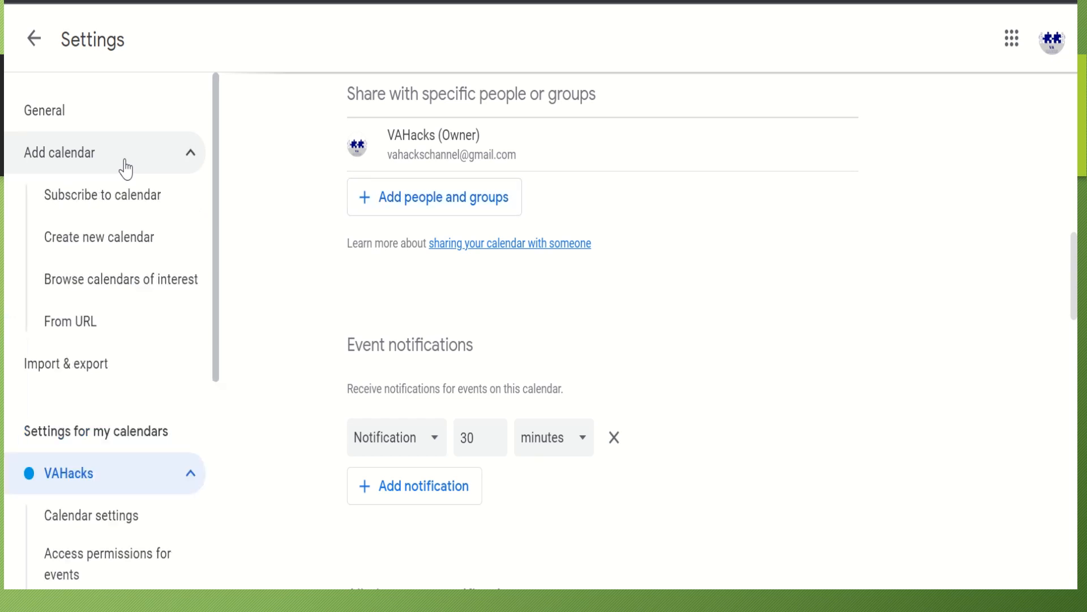
{"action": "left_click", "coordinate": [102, 202]}
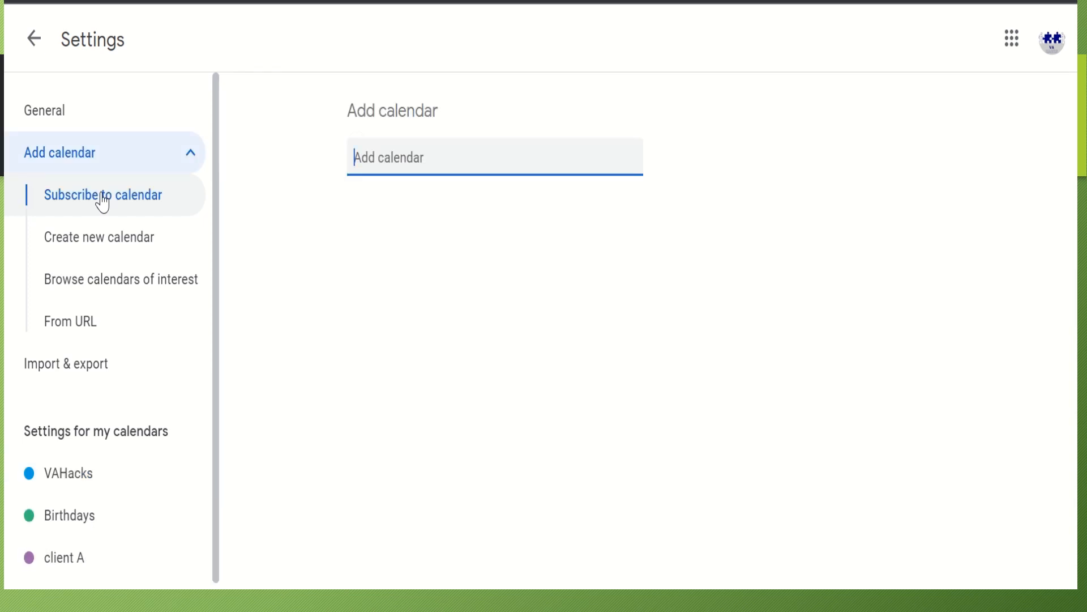
{"action": "type", "text": "s"}
{"action": "key", "text": "BackSpace"}
{"action": "key", "text": "BackSpace"}
{"action": "type", "text": "a"}
{"action": "key", "text": "BackSpace"}
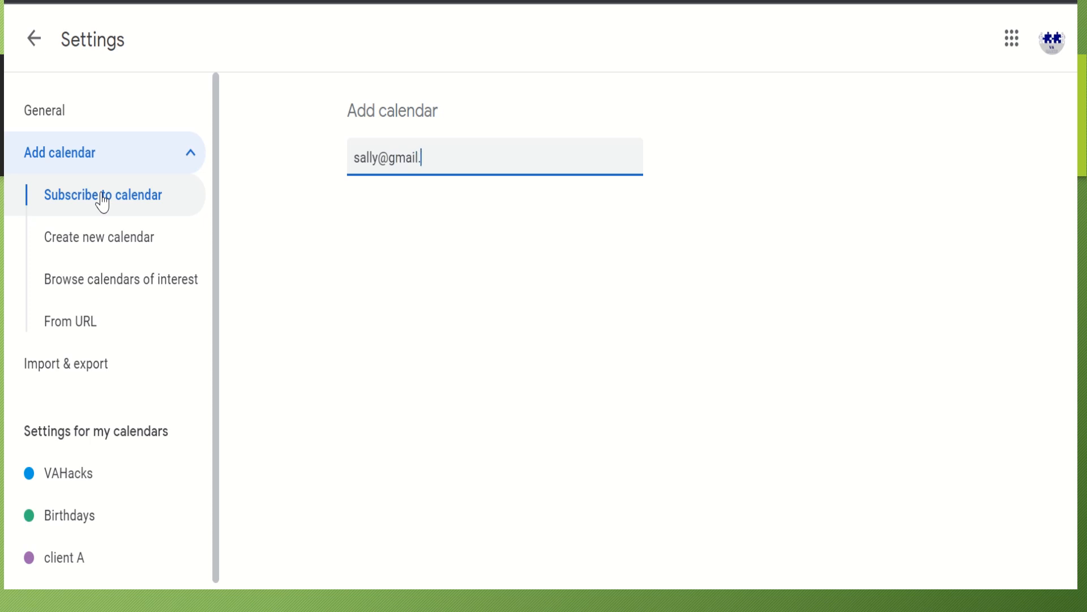
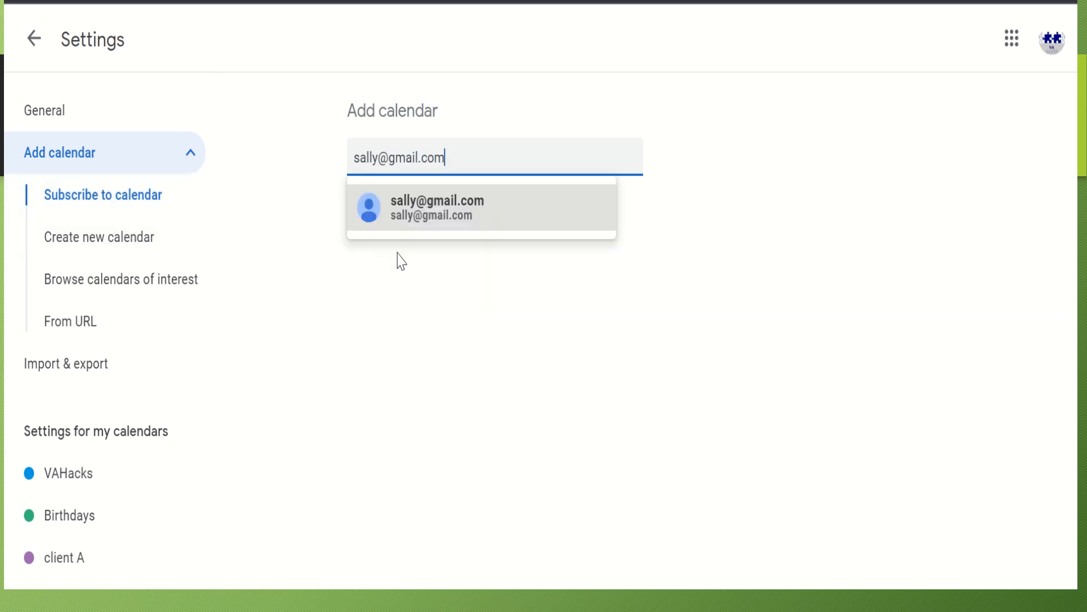
Pick the suggested contact, cancel the invite prompt, and return to the calendar
{"action": "left_click", "coordinate": [410, 226]}
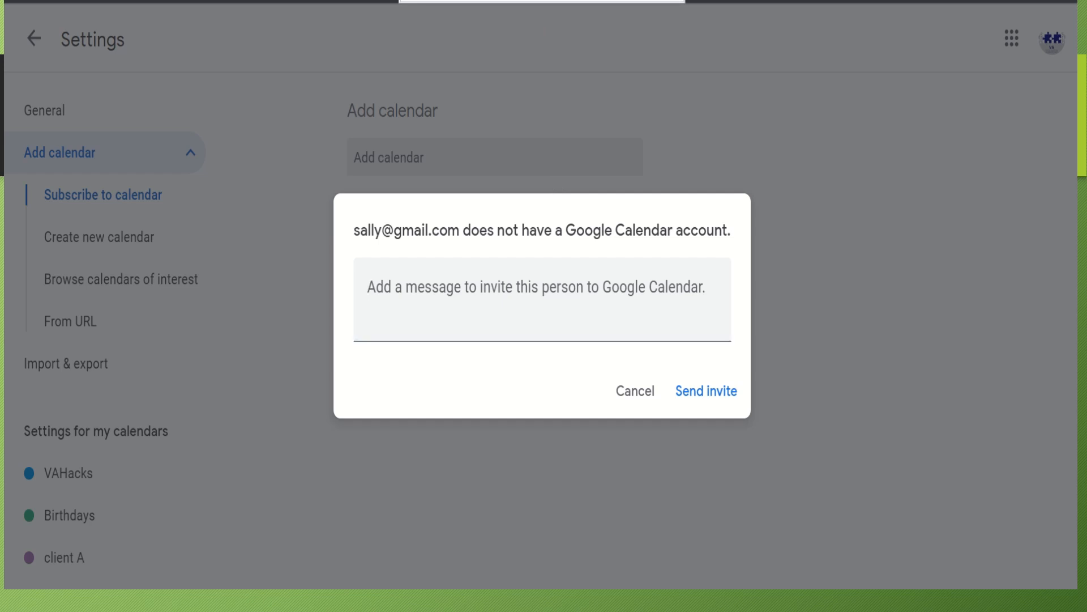
{"action": "left_click", "coordinate": [650, 391]}
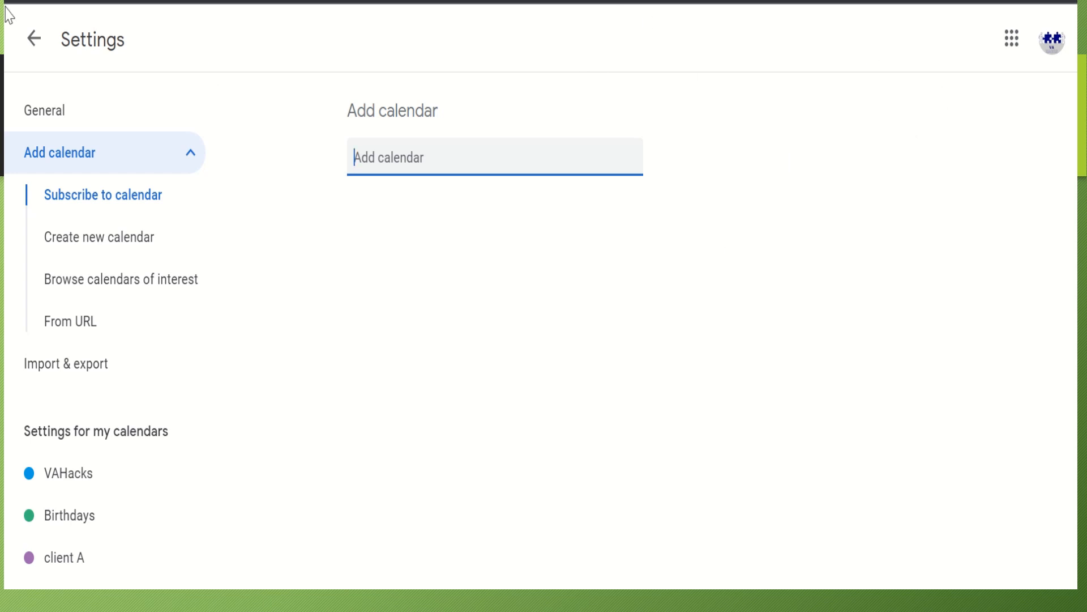
{"action": "left_click", "coordinate": [34, 39]}
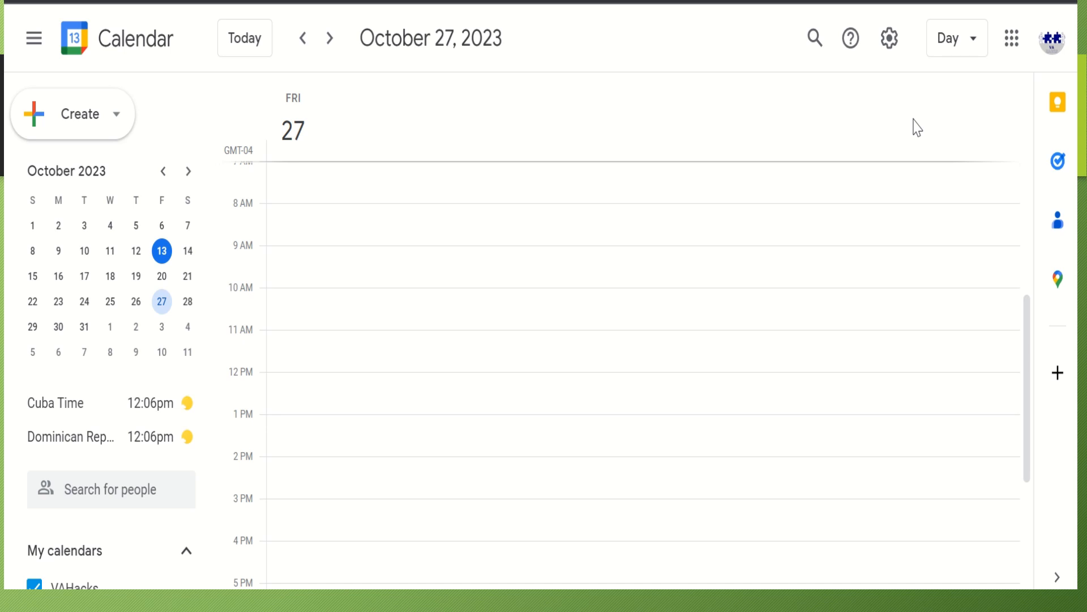
Open Settings at the Time zone section
{"action": "left_click", "coordinate": [891, 45]}
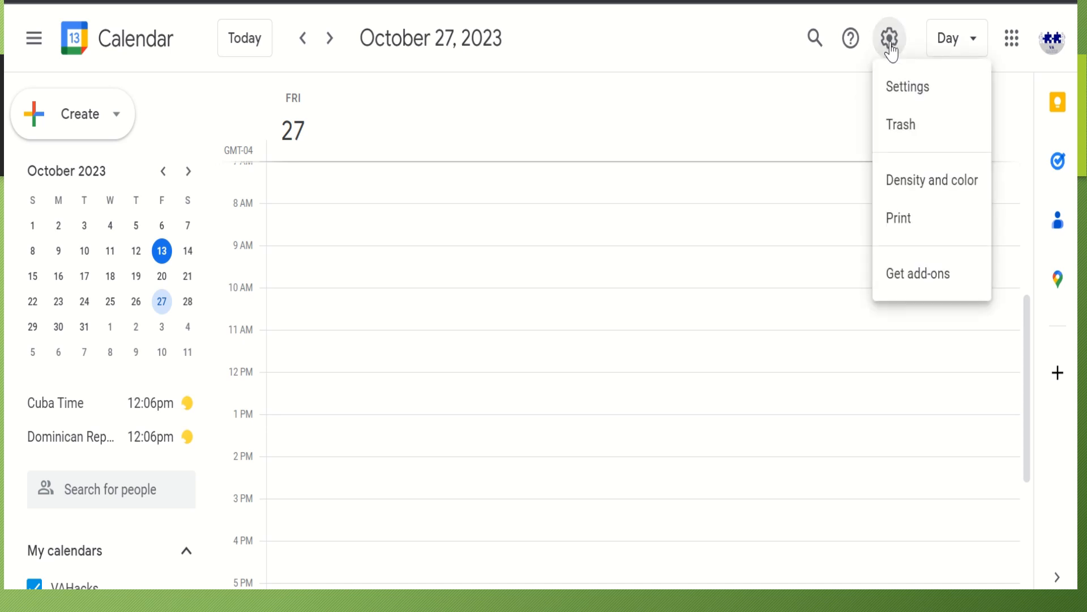
{"action": "left_click", "coordinate": [894, 91]}
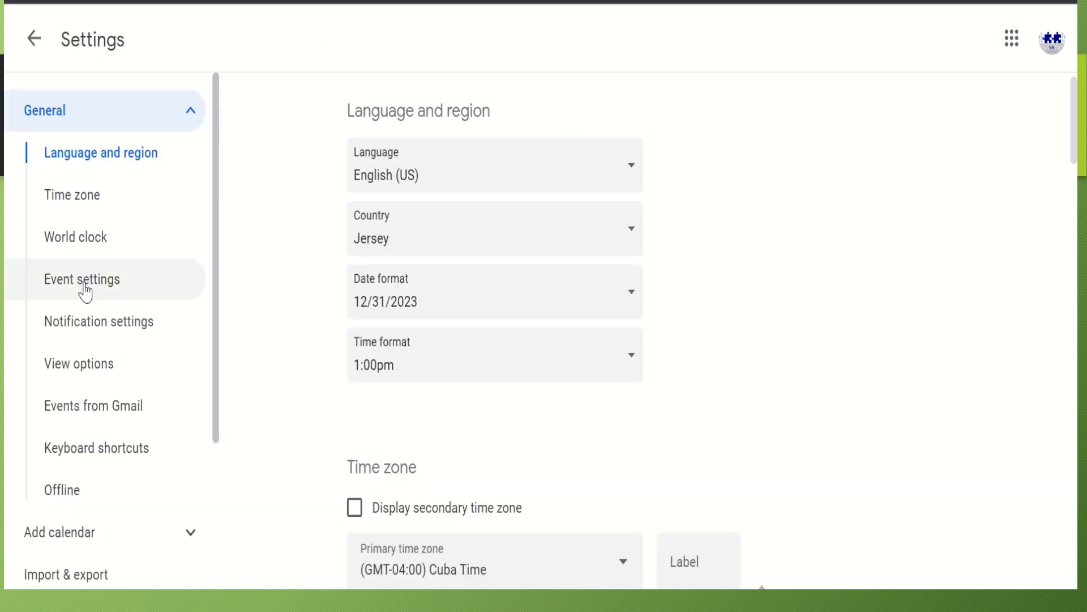
{"action": "left_click", "coordinate": [111, 204]}
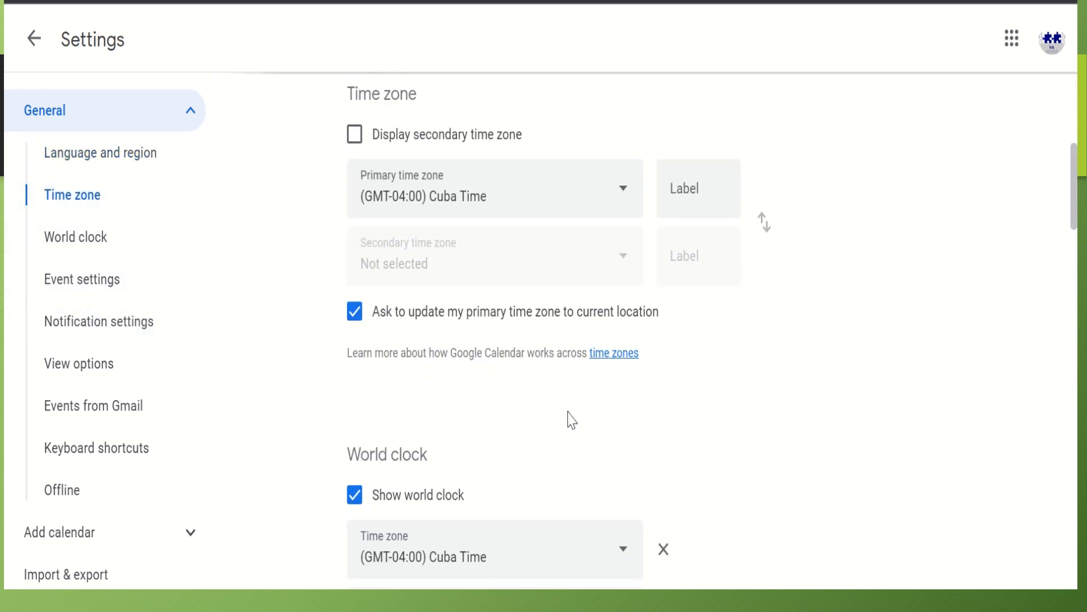
{"action": "scroll", "coordinate": [538, 405], "scroll_direction": "down", "scroll_amount": 5}
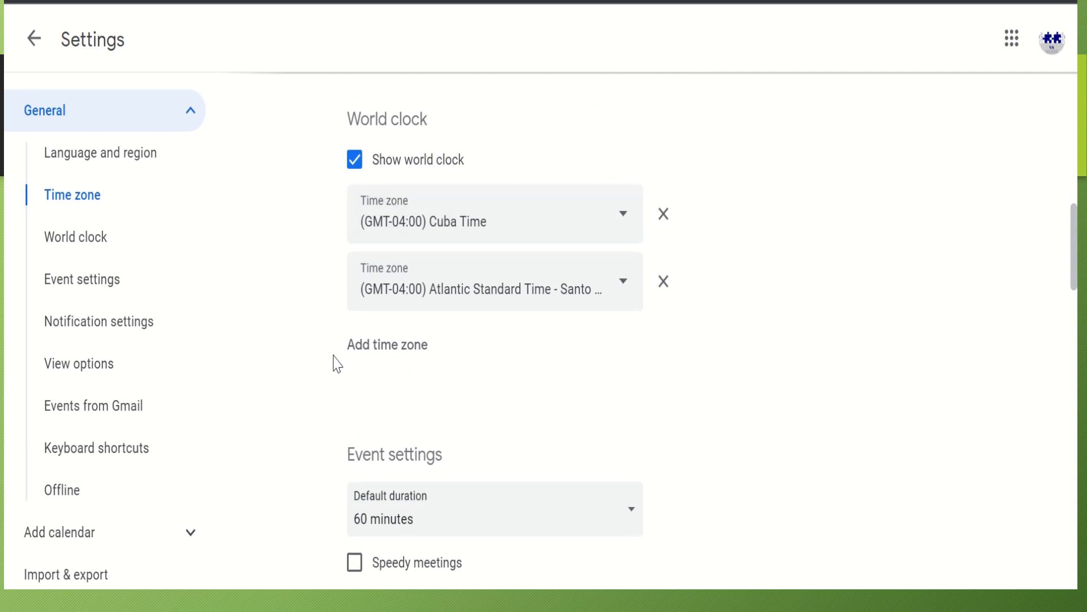
Add a new world clock set to Eastern Time - Detroit
{"action": "left_click", "coordinate": [382, 359]}
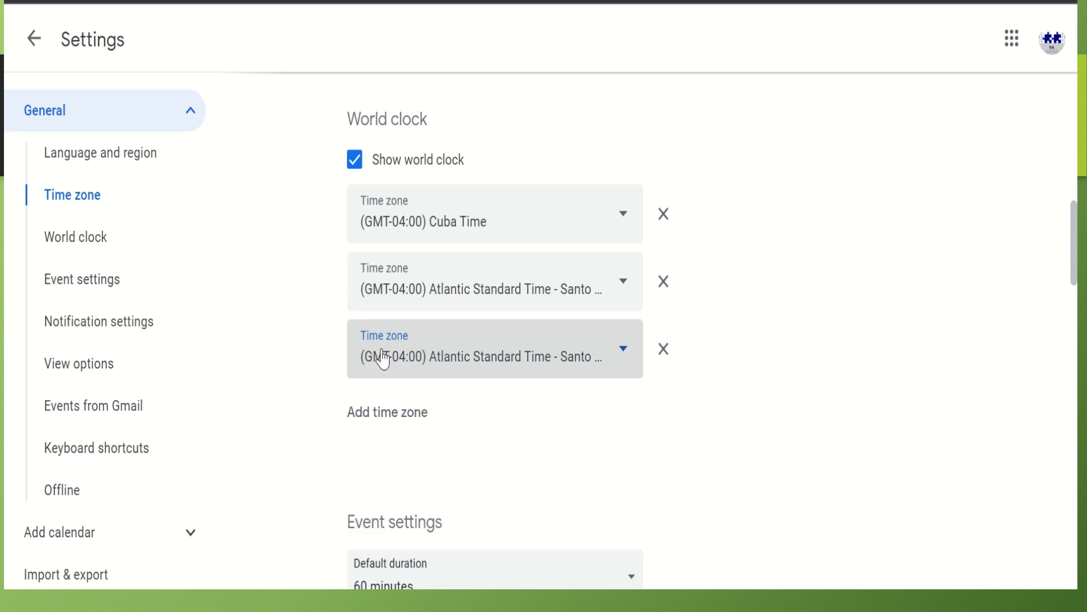
{"action": "left_click", "coordinate": [622, 358]}
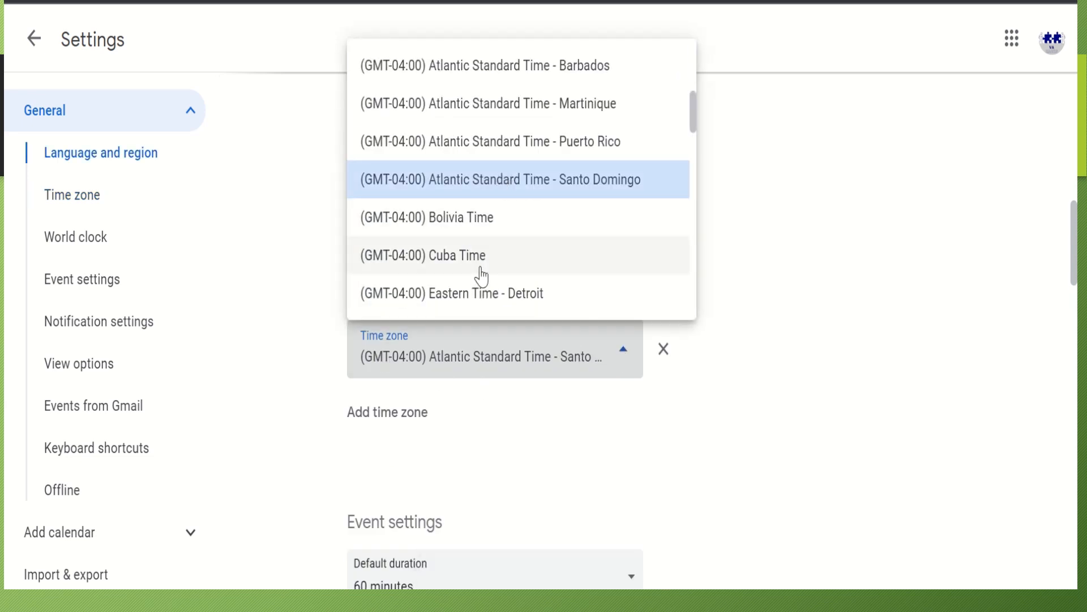
{"action": "left_click", "coordinate": [504, 293]}
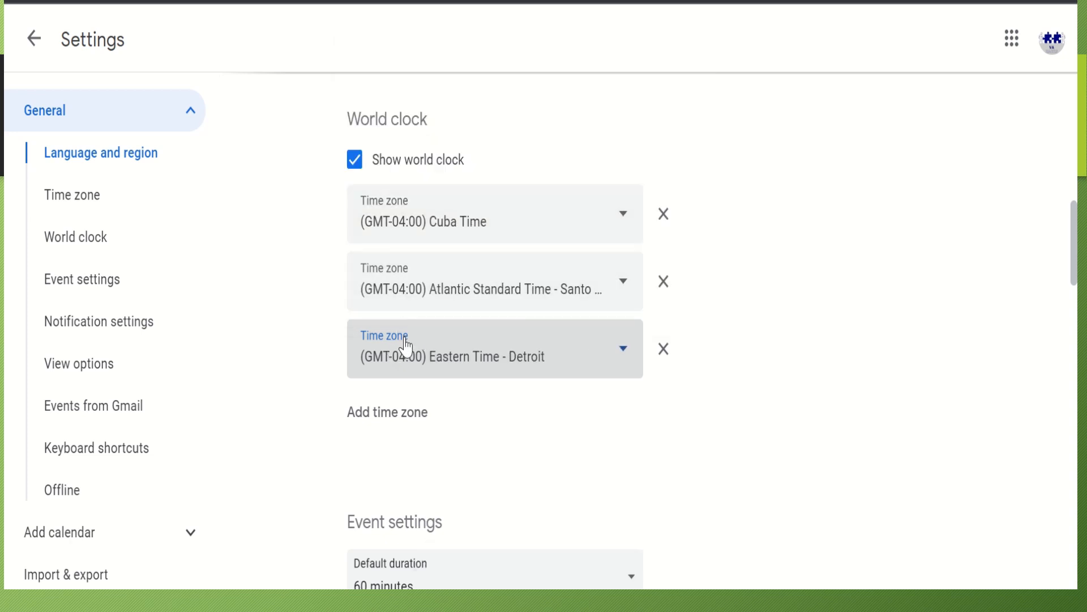
{"action": "scroll", "coordinate": [405, 347], "scroll_direction": "down", "scroll_amount": 2}
{"action": "scroll", "coordinate": [405, 346], "scroll_direction": "up", "scroll_amount": 6}
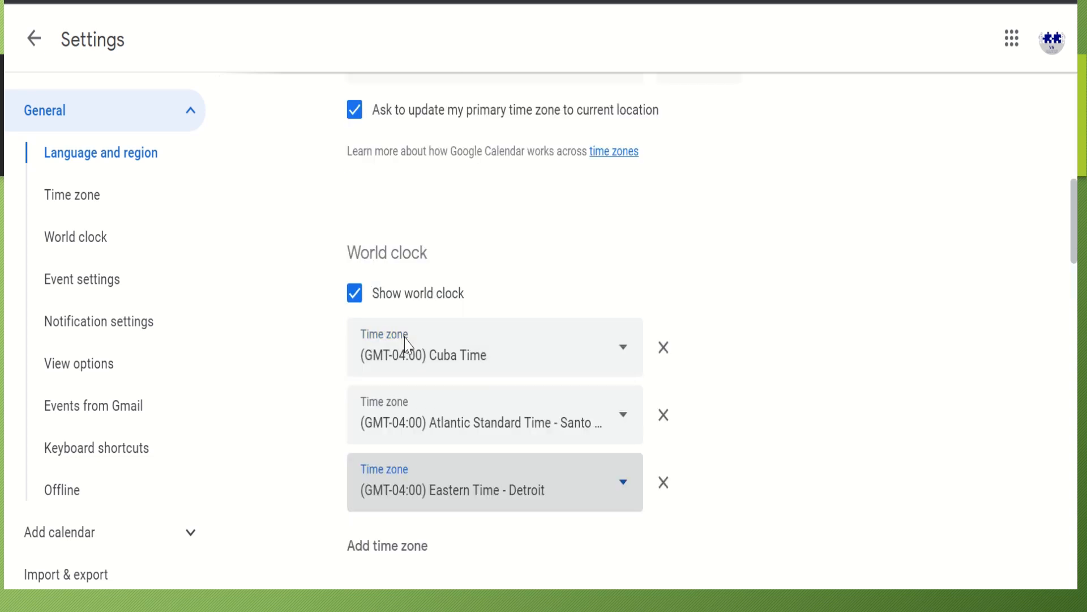
{"action": "scroll", "coordinate": [406, 346], "scroll_direction": "down", "scroll_amount": 5}
{"action": "scroll", "coordinate": [405, 346], "scroll_direction": "up", "scroll_amount": 6}
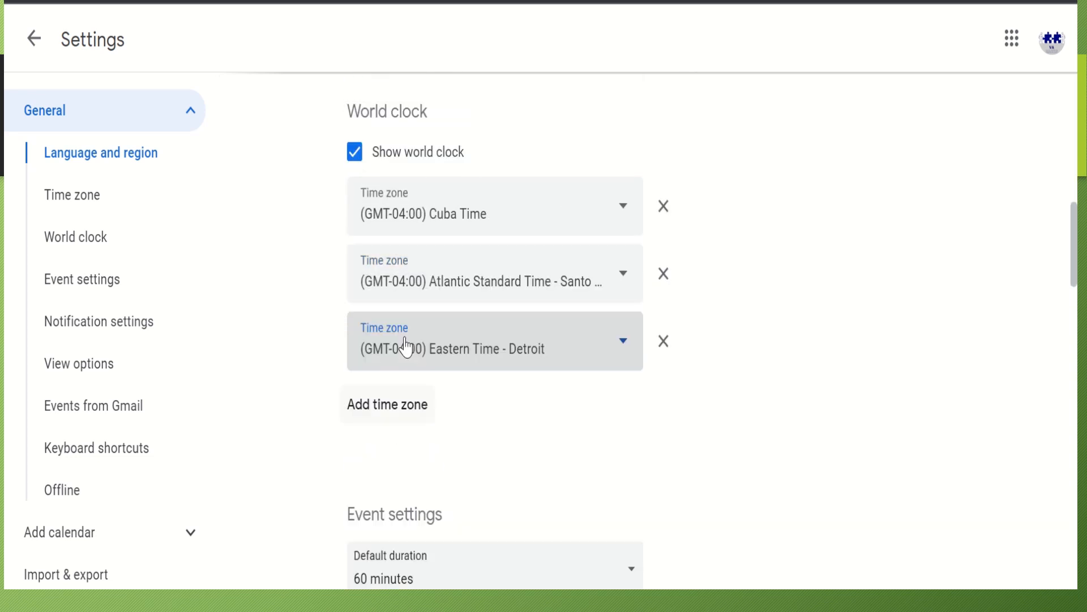
{"action": "scroll", "coordinate": [406, 347], "scroll_direction": "up", "scroll_amount": 8}
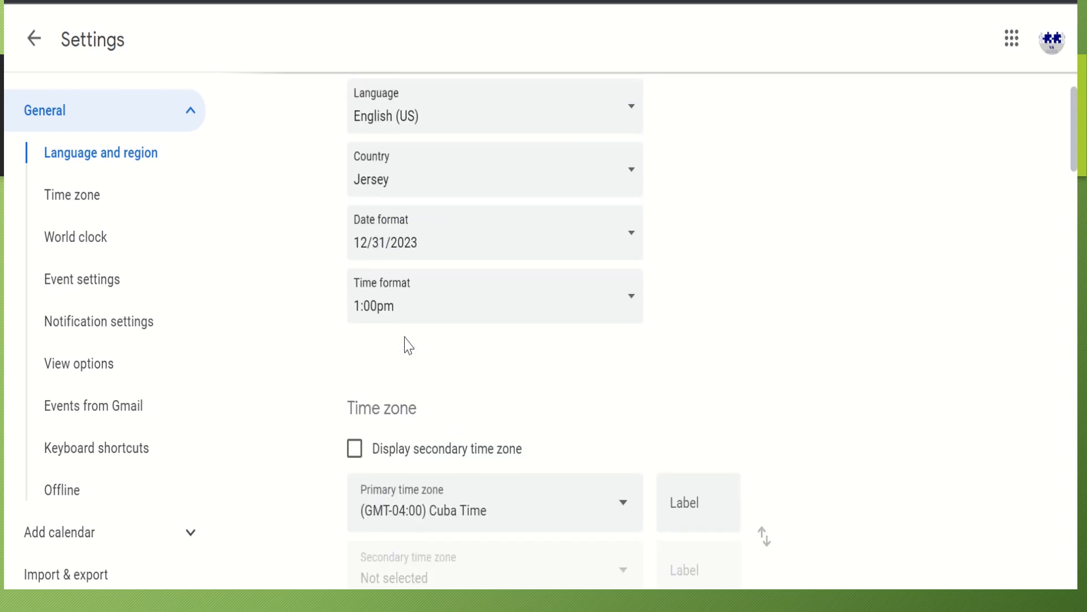
{"action": "scroll", "coordinate": [405, 347], "scroll_direction": "down", "scroll_amount": 7}
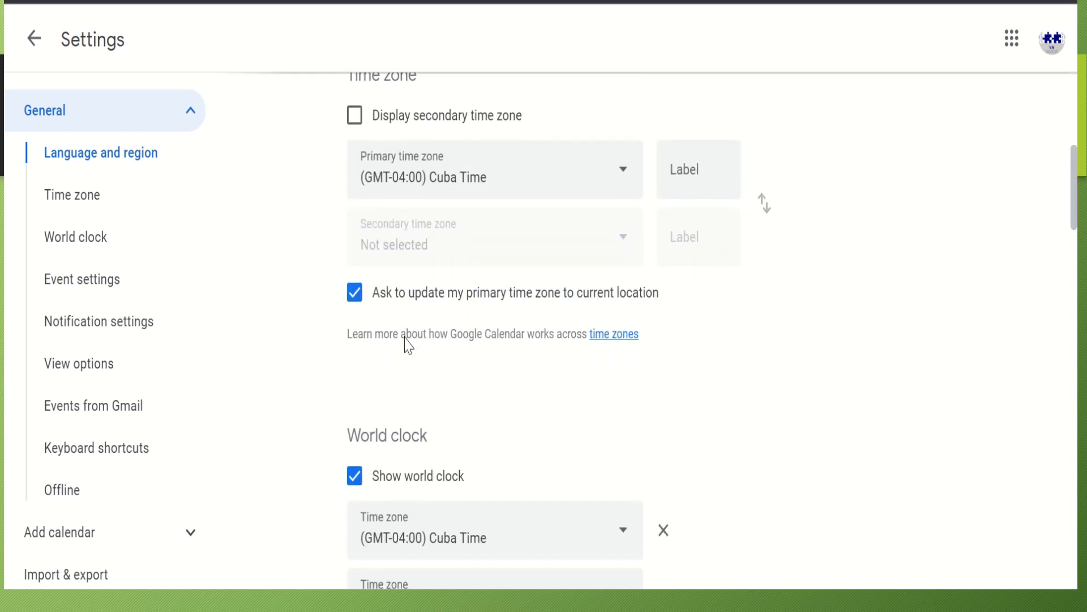
{"action": "scroll", "coordinate": [406, 338], "scroll_direction": "up", "scroll_amount": 3}
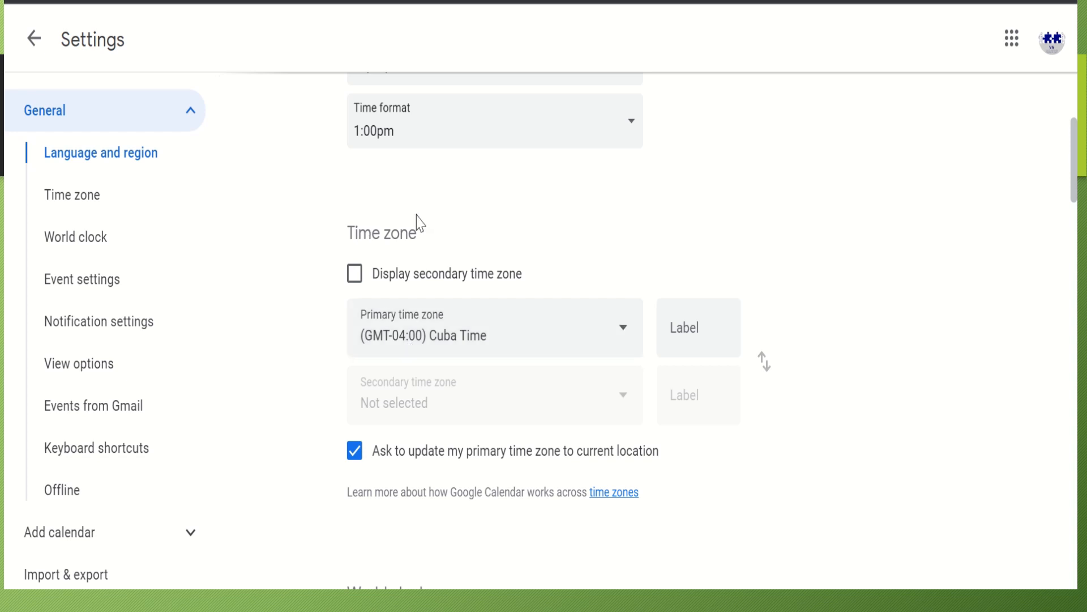
Enable a secondary time zone of Hawaii-Aleutian Time (Adak) and return to the day view
{"action": "left_click", "coordinate": [355, 276]}
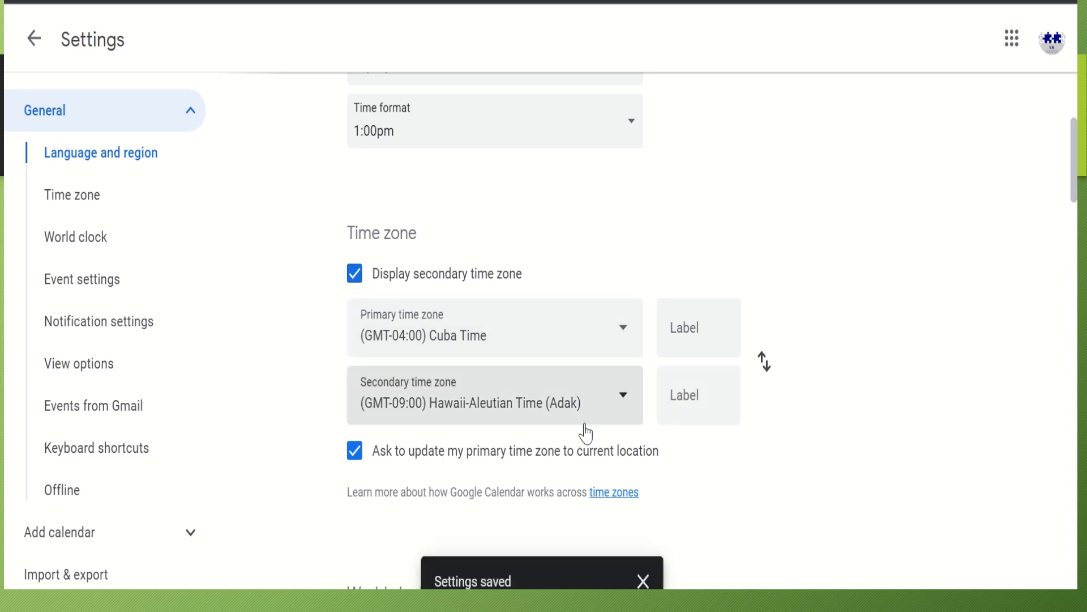
{"action": "left_click", "coordinate": [640, 408]}
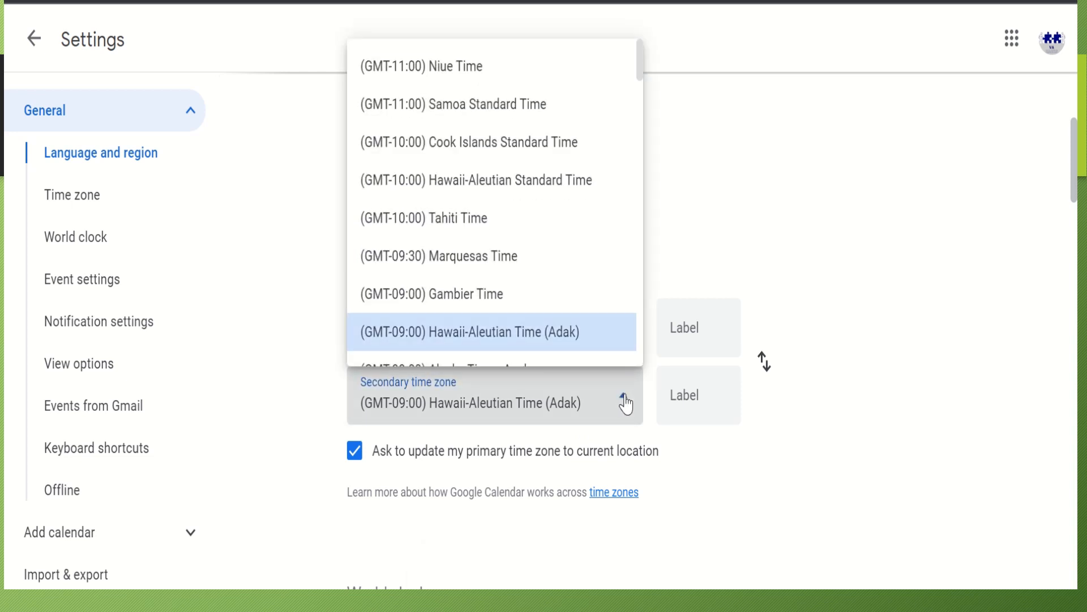
{"action": "left_click", "coordinate": [513, 346]}
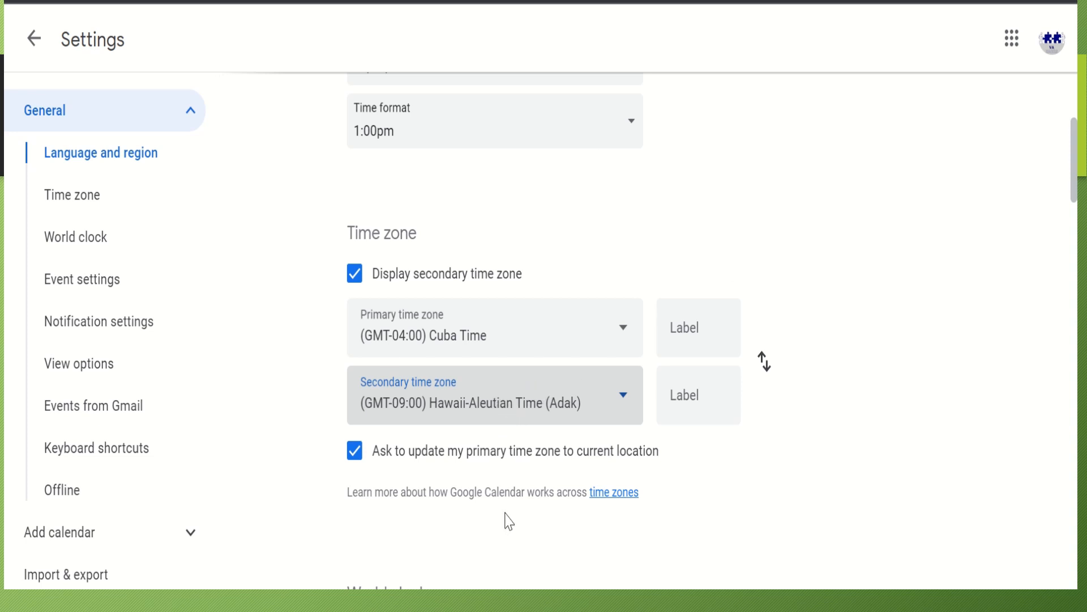
{"action": "left_click", "coordinate": [36, 40]}
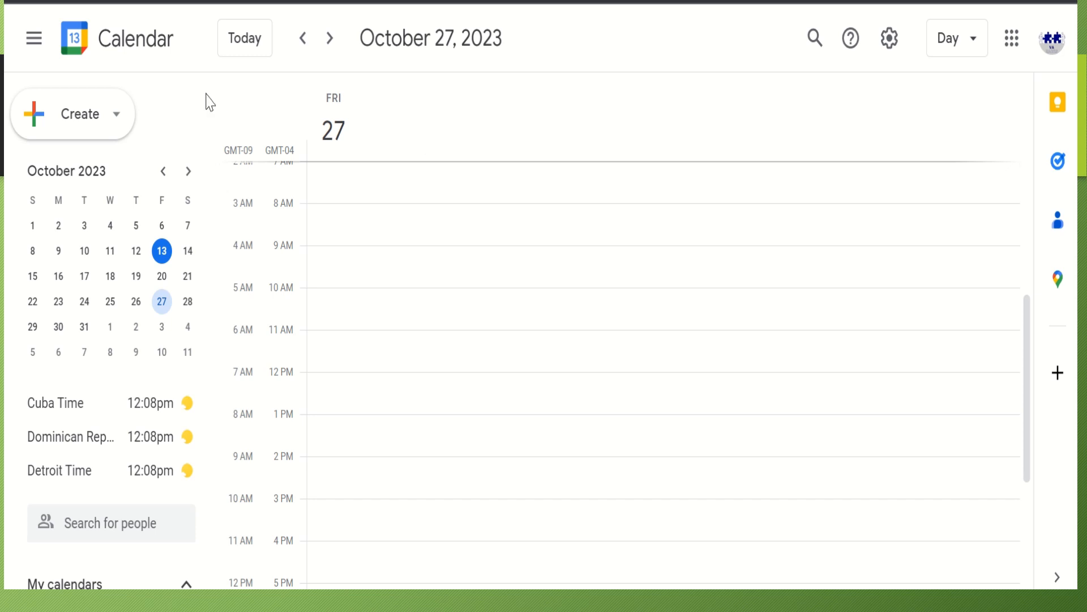
Create a new event on October 27 and open its full editor via More options
{"action": "left_click", "coordinate": [74, 128]}
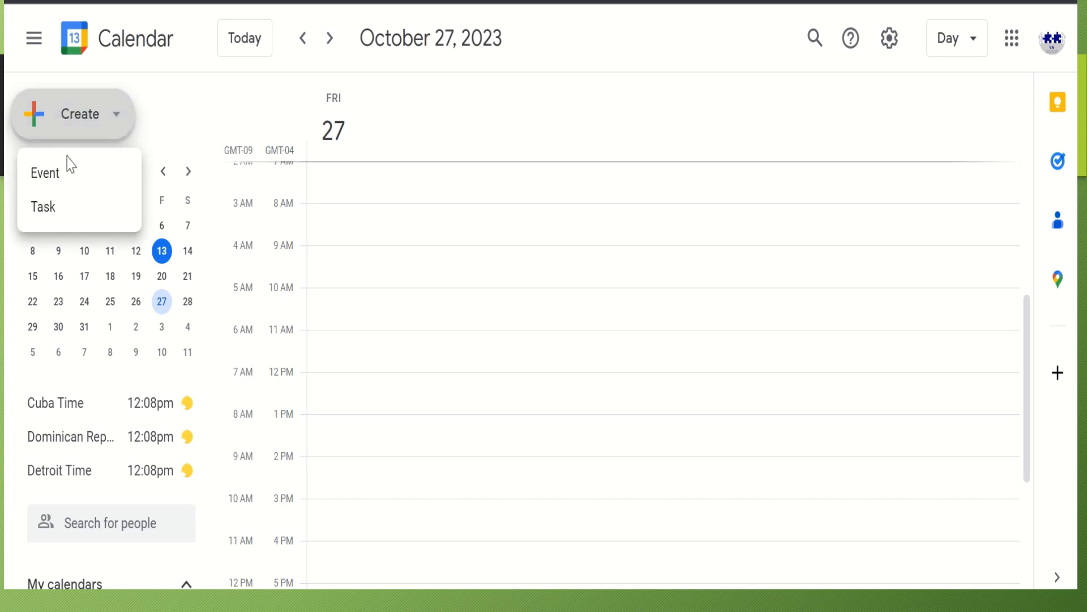
{"action": "left_click", "coordinate": [60, 175]}
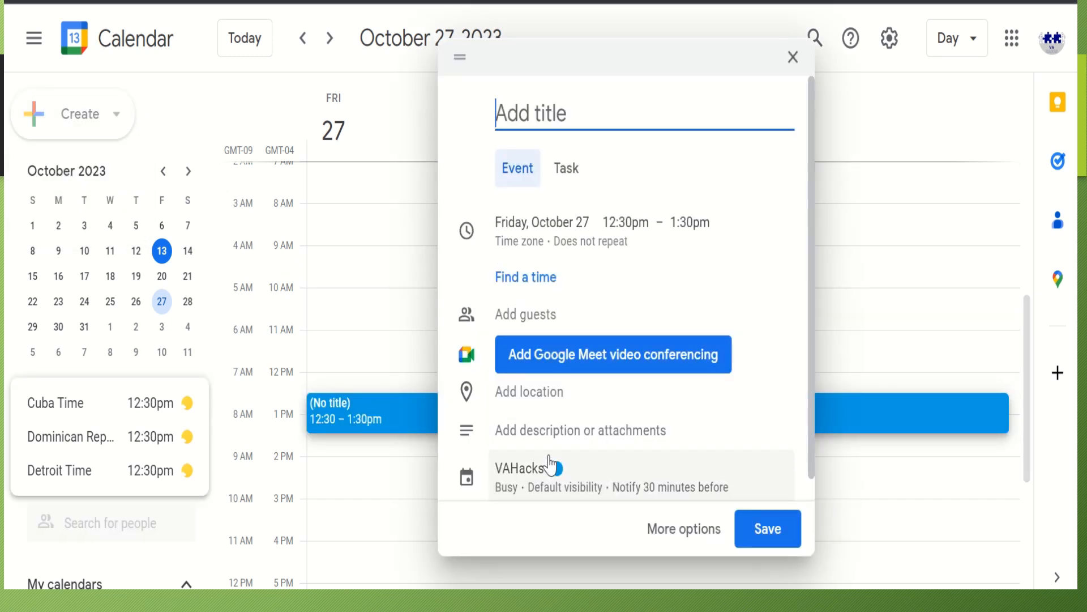
{"action": "left_click", "coordinate": [664, 539]}
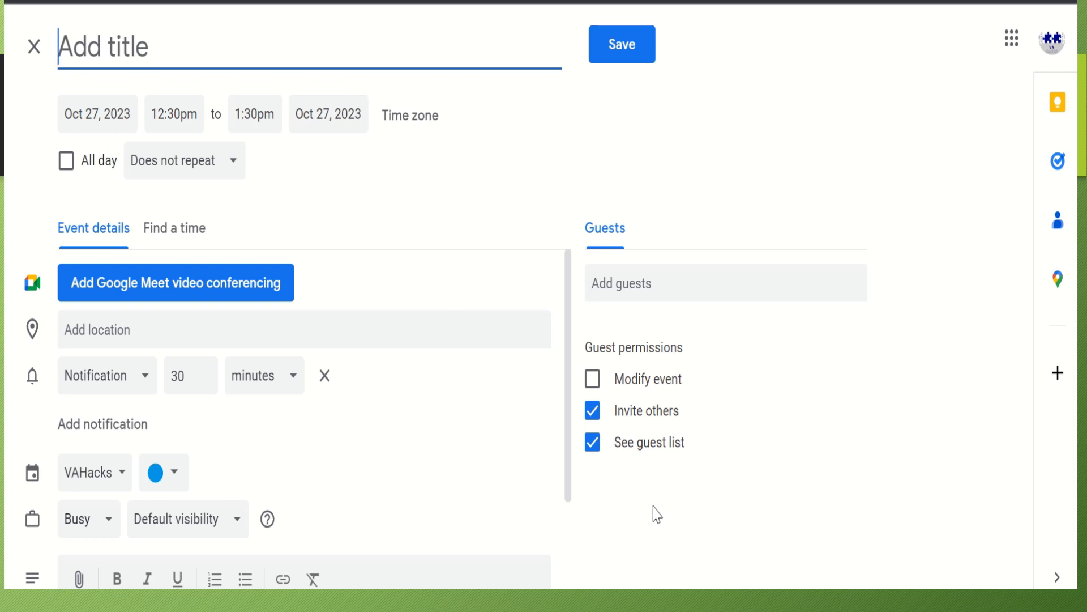
Enter 'Weekly Team Meeting' as the event title
{"action": "type", "text": "Weel"}
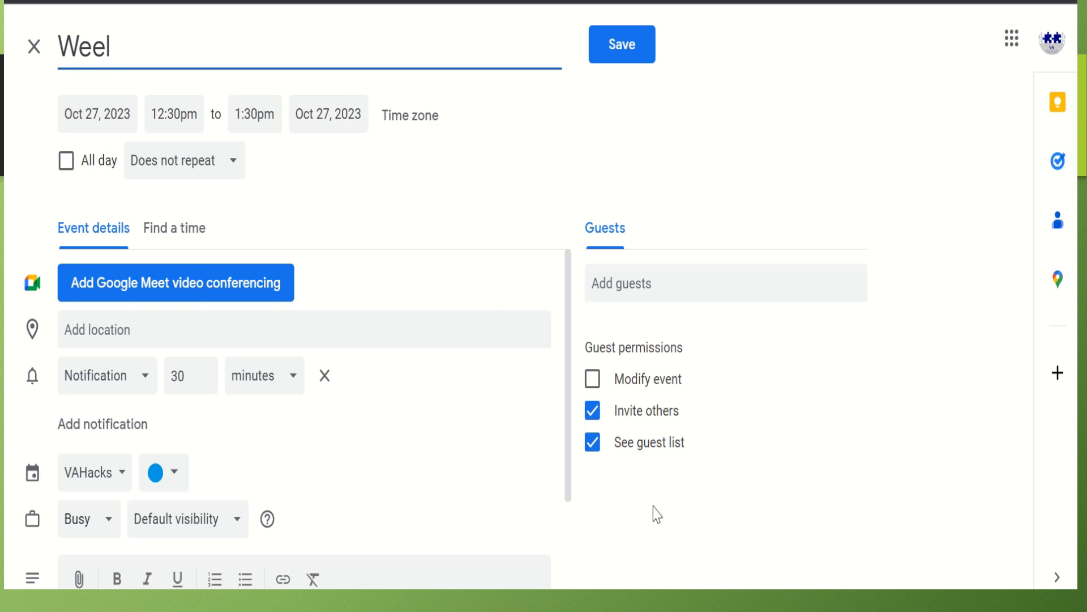
{"action": "key", "text": "BackSpace"}
{"action": "type", "text": "kly M"}
{"action": "key", "text": "BackSpace"}
{"action": "type", "text": "Team"}
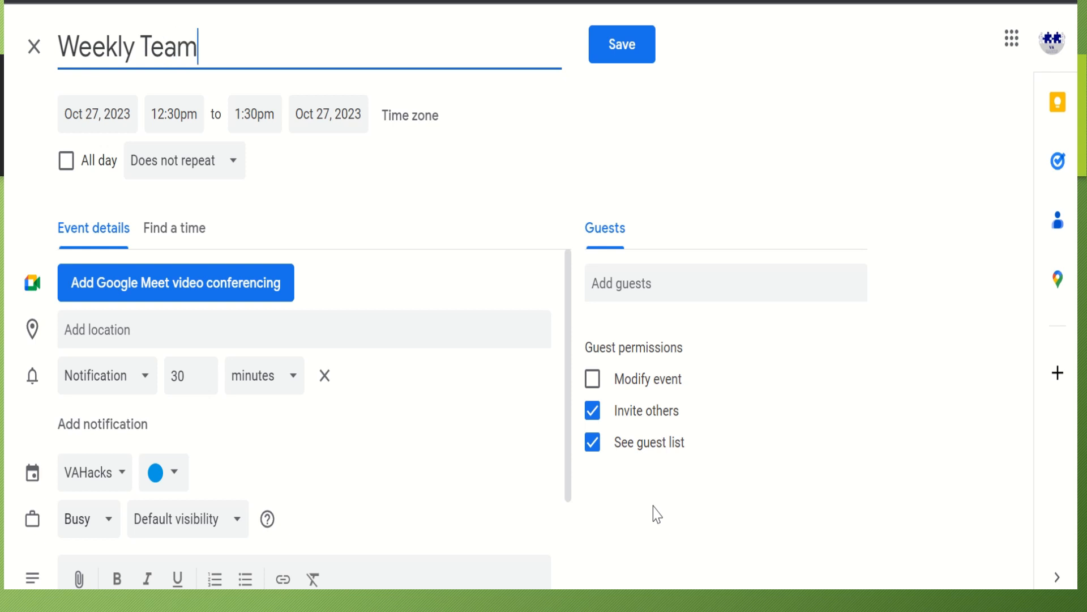
{"action": "type", "text": " Meeting"}
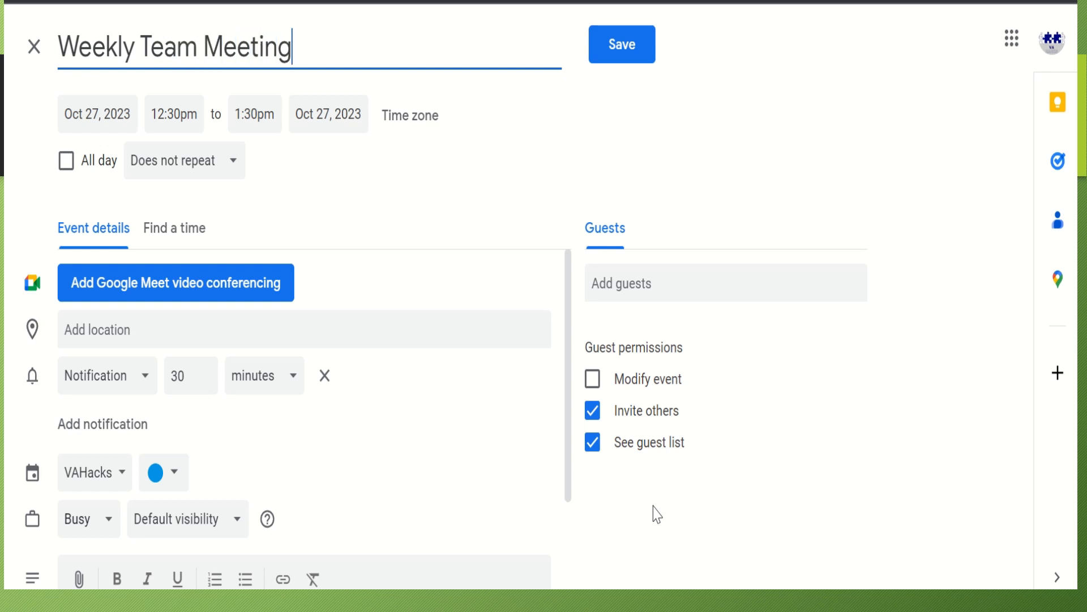
{"action": "left_click", "coordinate": [531, 560]}
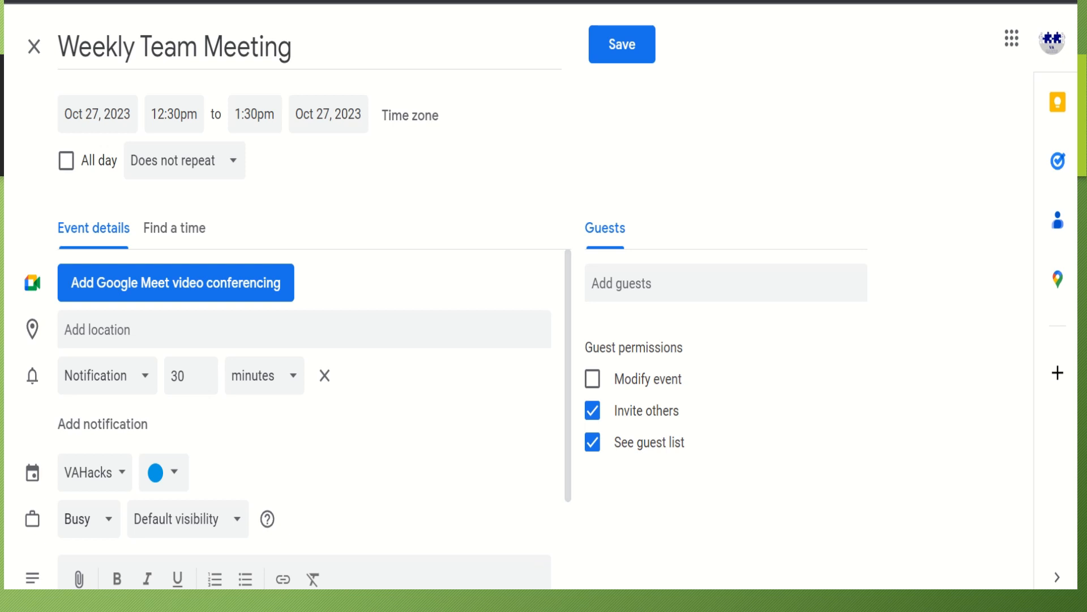
Type the description 'This is a weekly meeting to discuss the teams progress, goals and any challenges that they are facing', then start a new paragraph
{"action": "scroll", "coordinate": [274, 474], "scroll_direction": "down", "scroll_amount": 3}
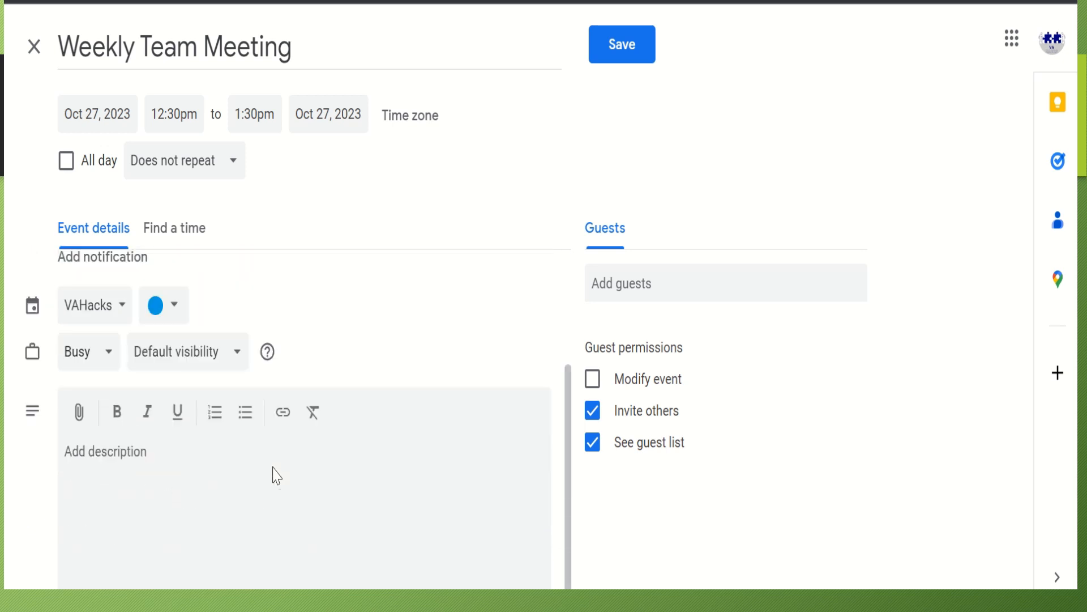
{"action": "left_click", "coordinate": [165, 462]}
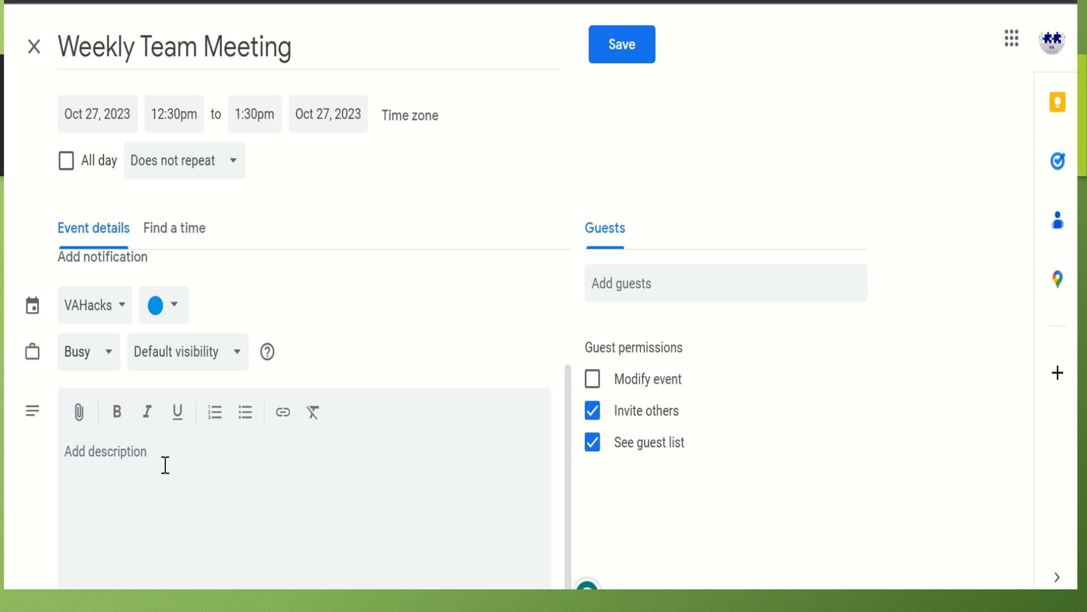
{"action": "type", "text": "T"}
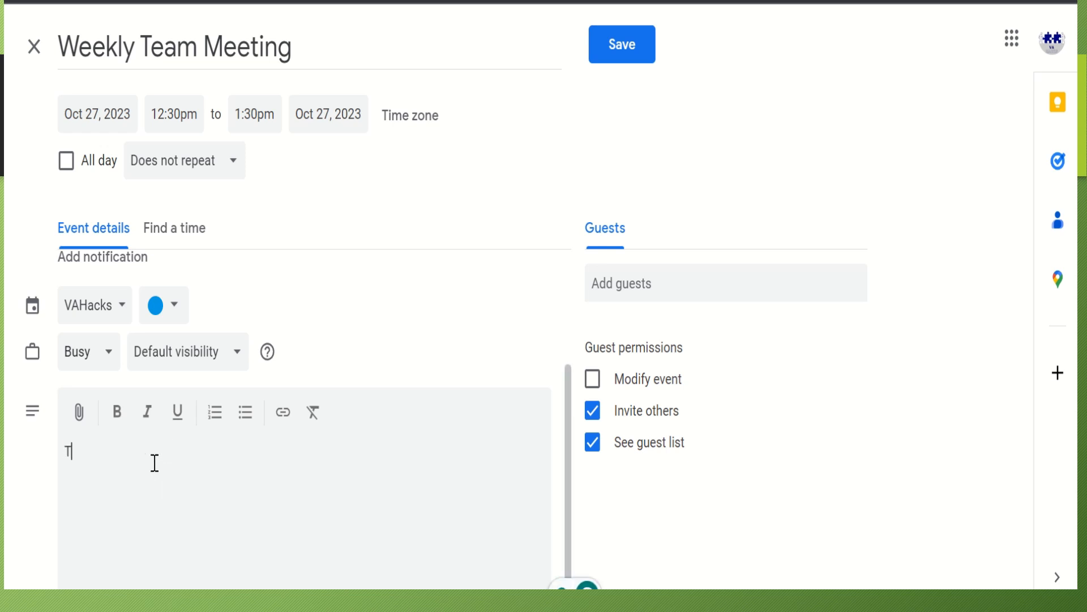
{"action": "type", "text": "his is a week"}
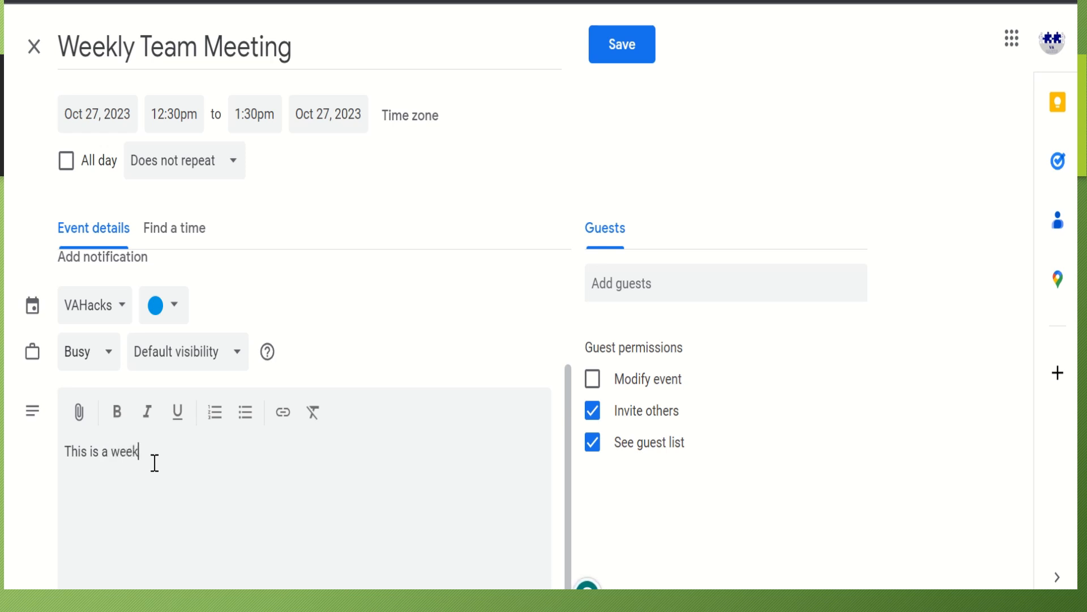
{"action": "type", "text": "ly meeting to discuss"}
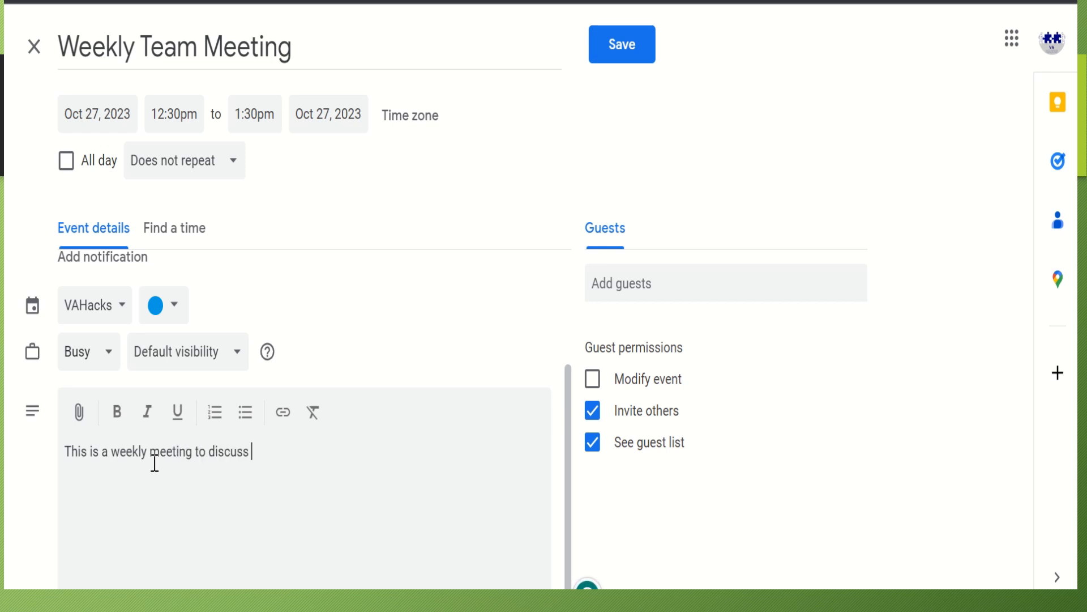
{"action": "type", "text": " the teams"}
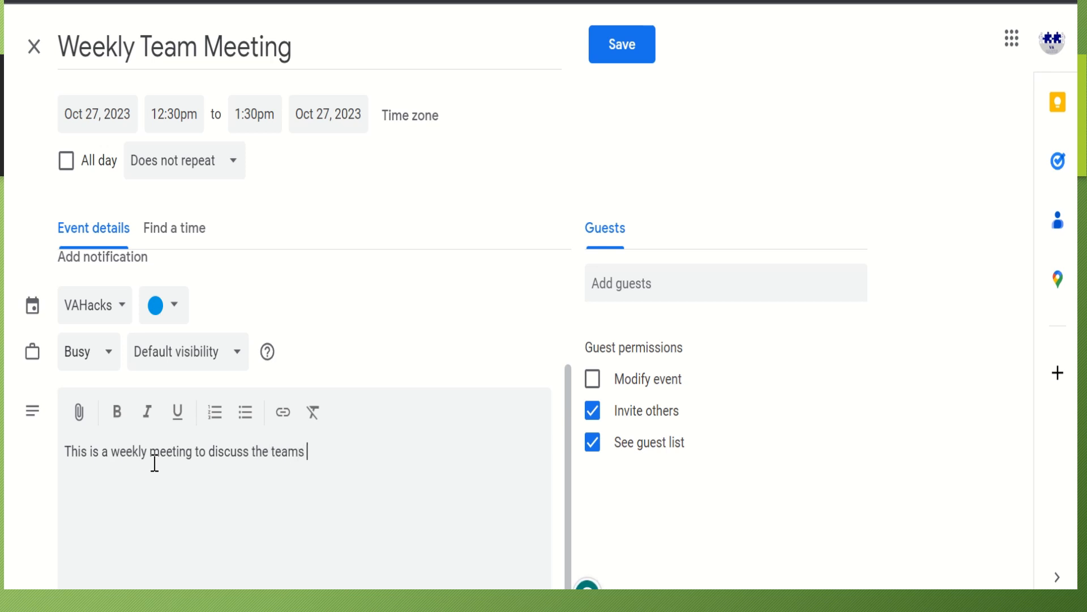
{"action": "type", "text": " progress, goals and"}
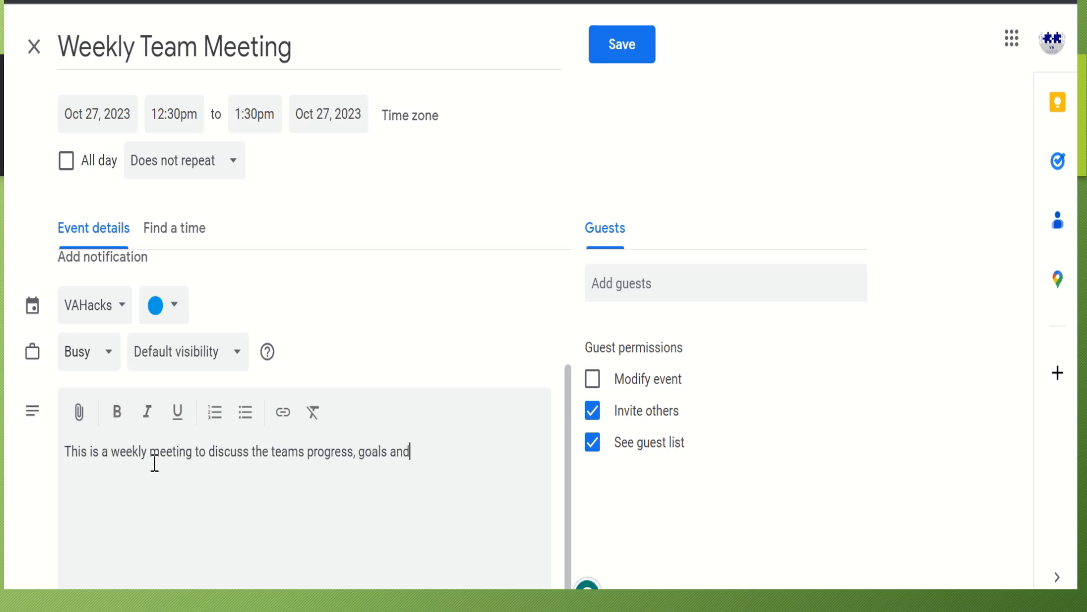
{"action": "type", "text": " any challenges"}
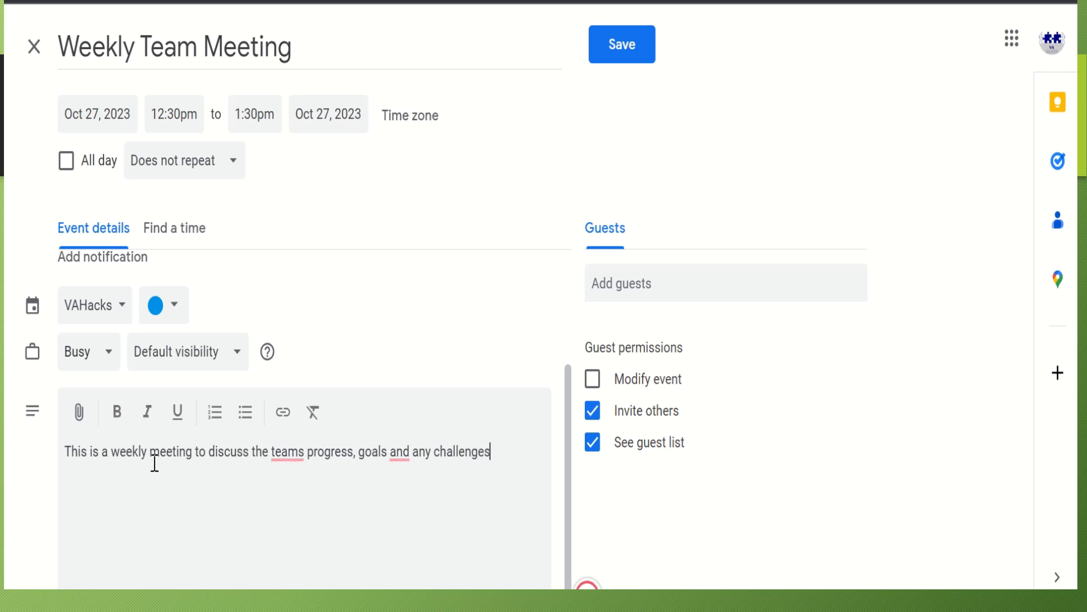
{"action": "type", "text": " that"}
{"action": "type", "text": "they a"}
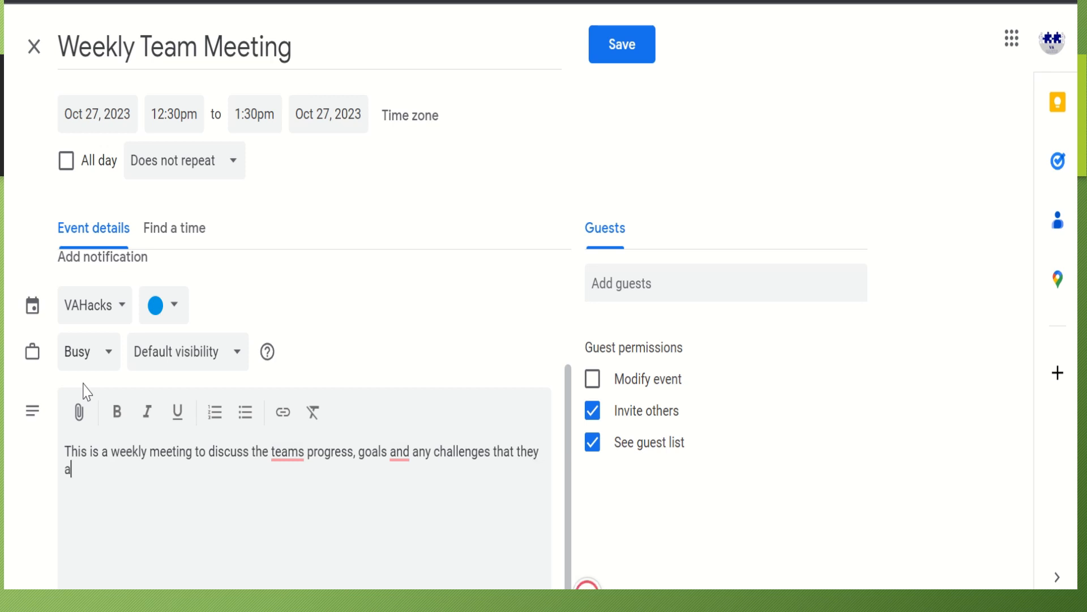
{"action": "type", "text": "re gag"}
{"action": "key", "text": "BackSpace"}
{"action": "key", "text": "BackSpace"}
{"action": "key", "text": "BackSpace"}
{"action": "type", "text": "facing"}
{"action": "key", "text": "Return"}
Add an 'Event Notes' heading and a note asking attendees to come prepared to discuss project progress
{"action": "type", "text": "Enven"}
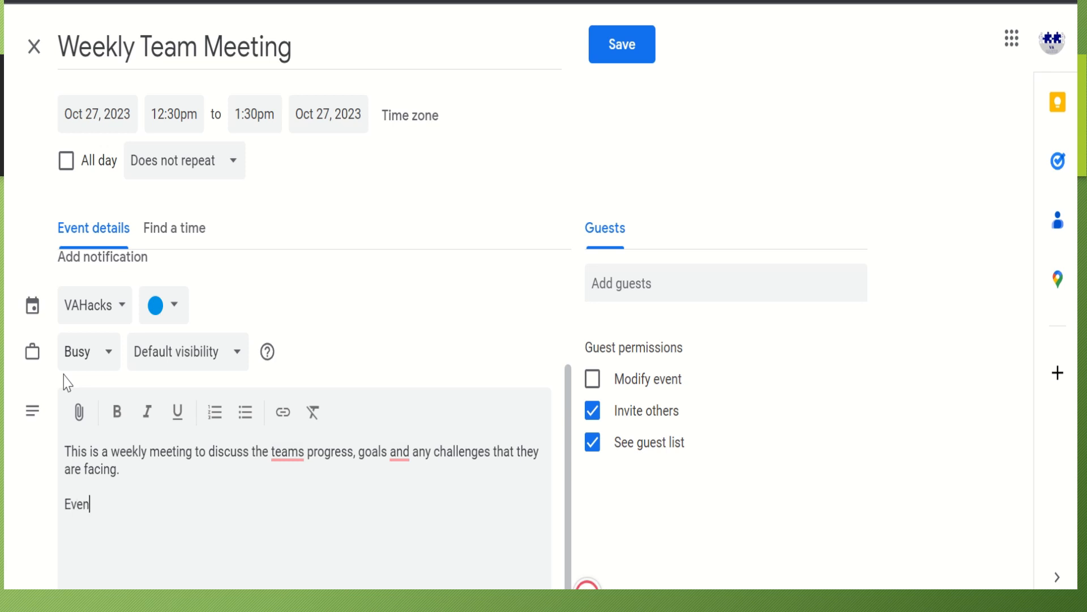
{"action": "type", "text": "t NO"}
{"action": "key", "text": "BackSpace"}
{"action": "type", "text": "otes"}
{"action": "key", "text": "Return"}
{"action": "type", "text": "Please com"}
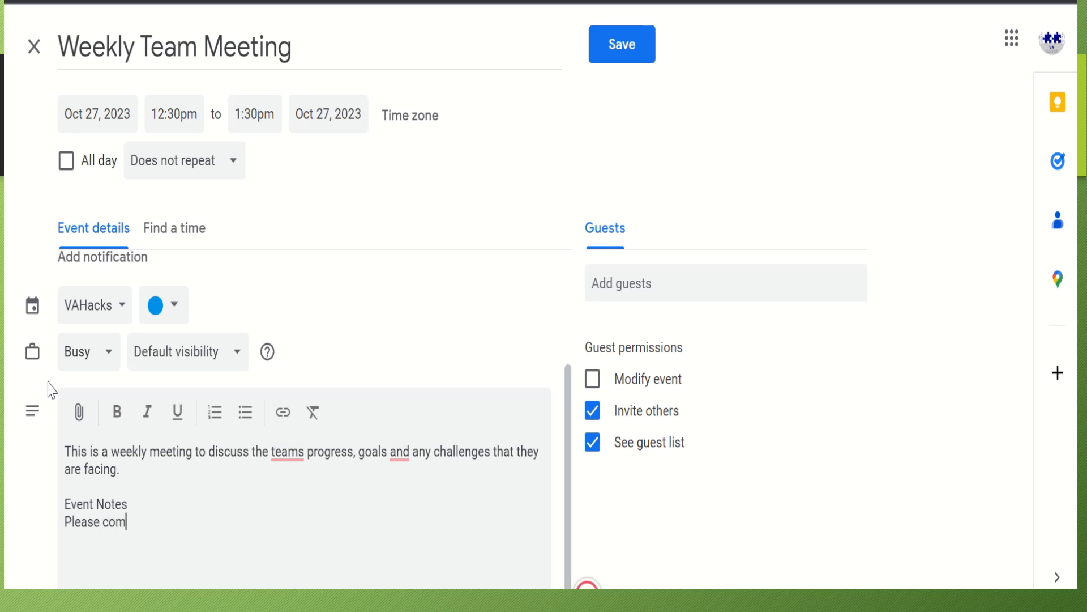
{"action": "type", "text": "e prepared "}
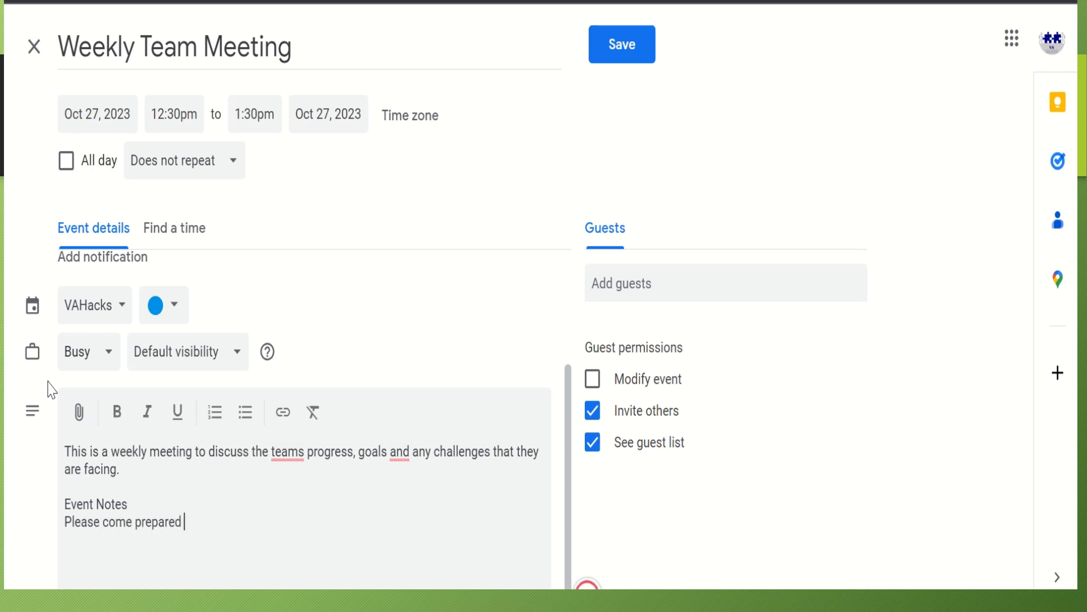
{"action": "type", "text": "to disucsscuss your p"}
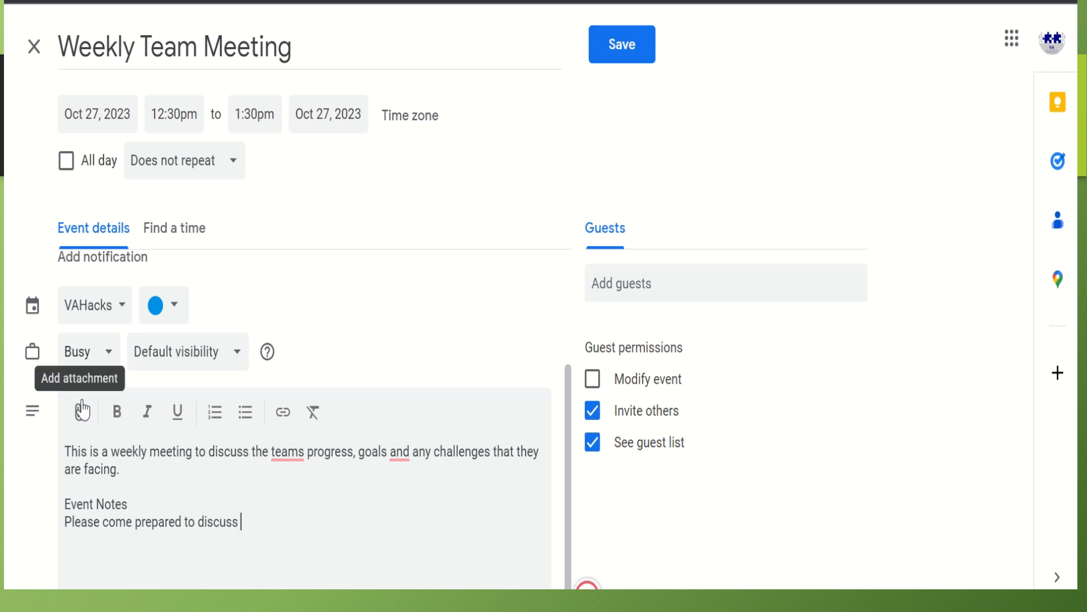
{"action": "type", "text": "rogress on "}
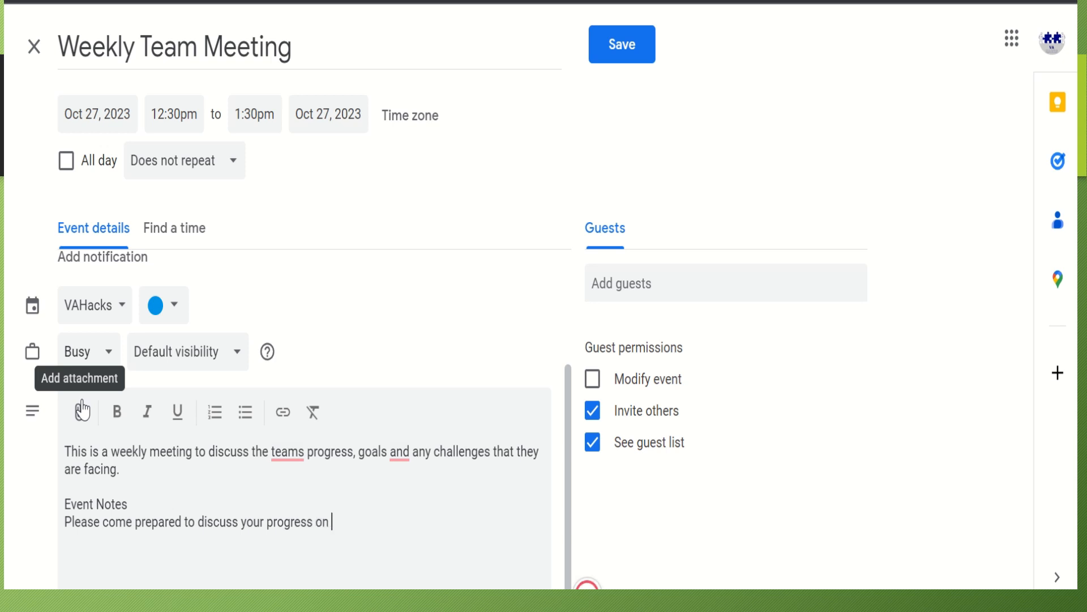
{"action": "type", "text": "your current pro"}
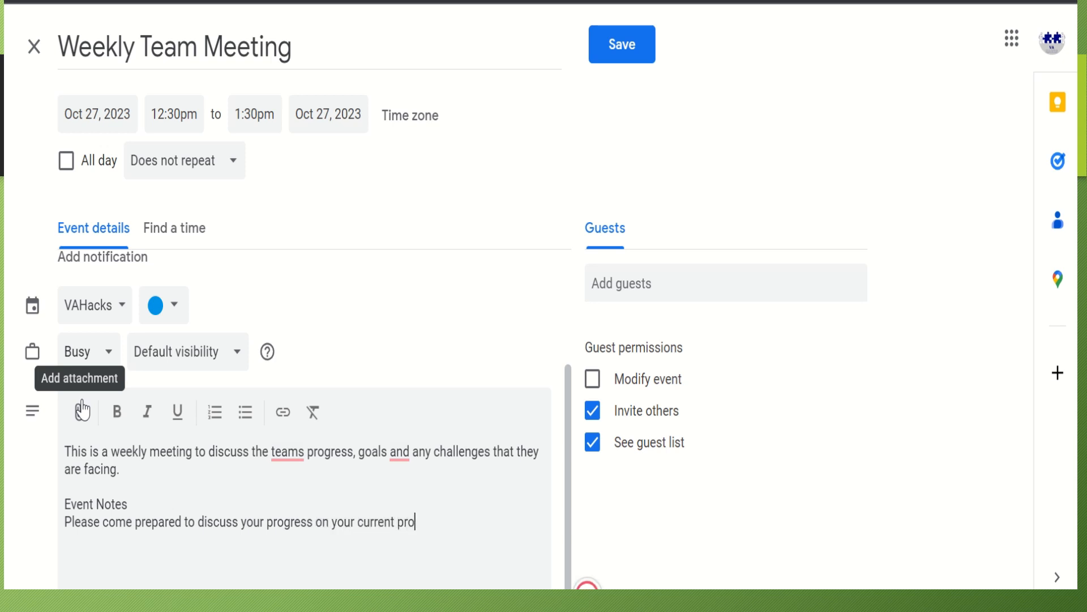
{"action": "type", "text": "ject."}
Add notes about bringing questions and giving advance notice if unable to attend
{"action": "key", "text": "Return"}
{"action": "type", "text": "Bring any questions"}
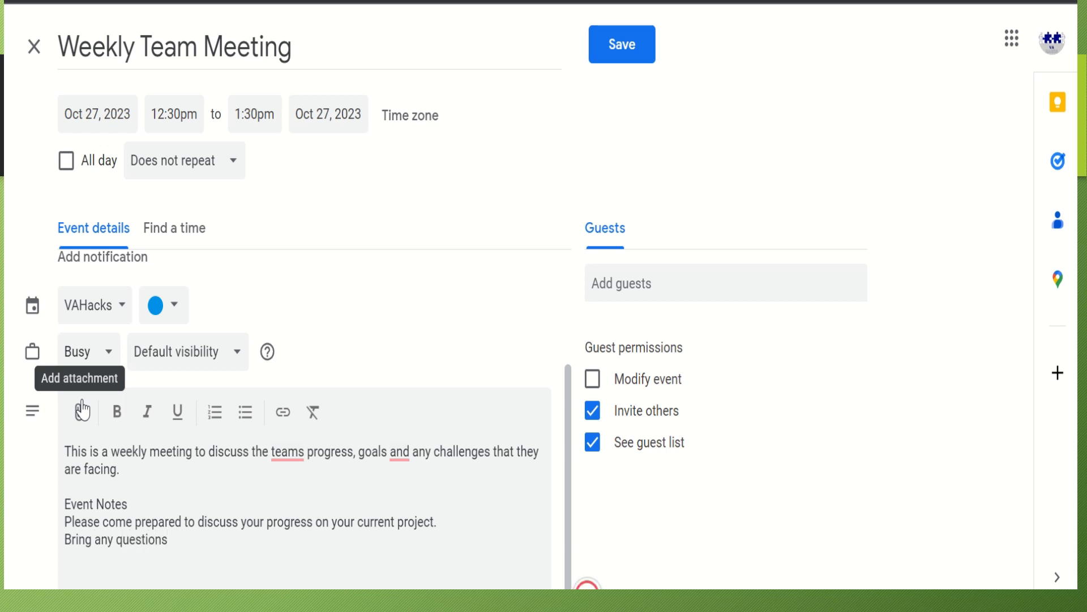
{"action": "type", "text": " or concerns that you"}
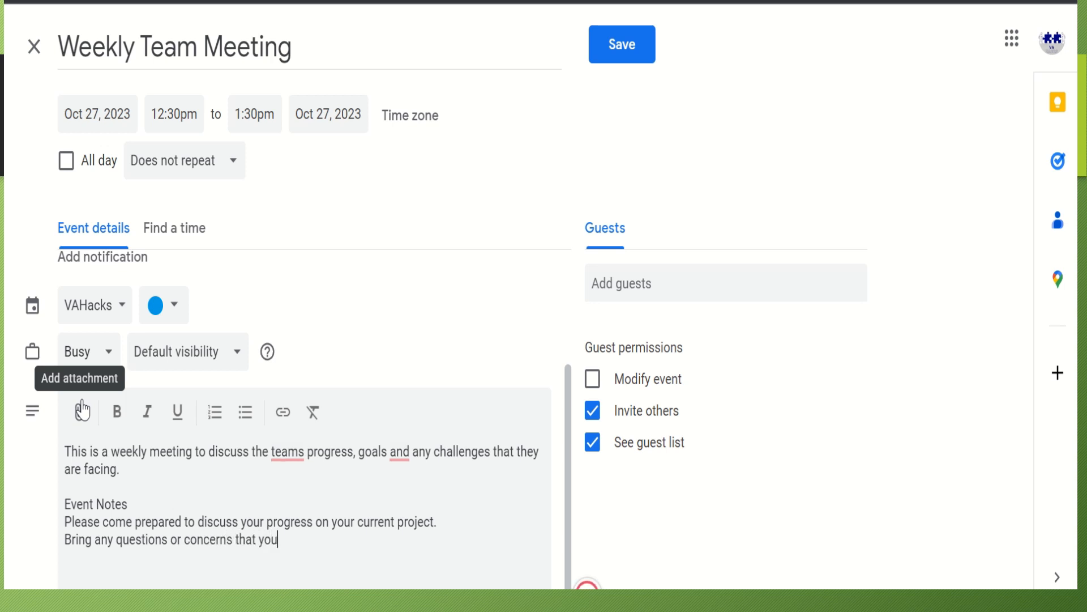
{"action": "type", "text": " have in the m"}
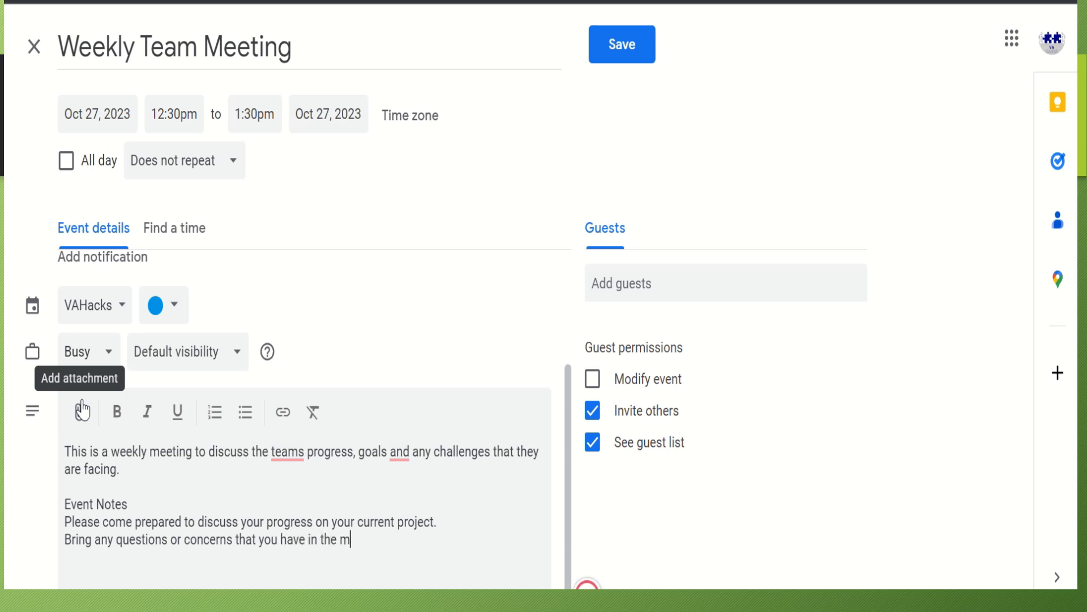
{"action": "type", "text": "eeting."}
{"action": "type", "text": "If you"}
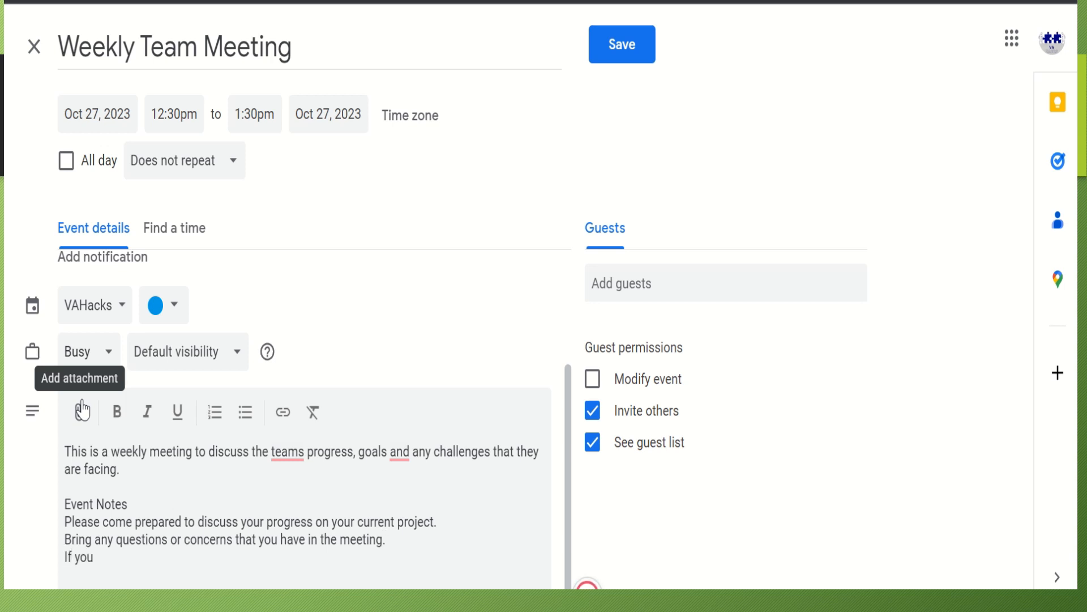
{"action": "type", "text": " ar e unable to atte"}
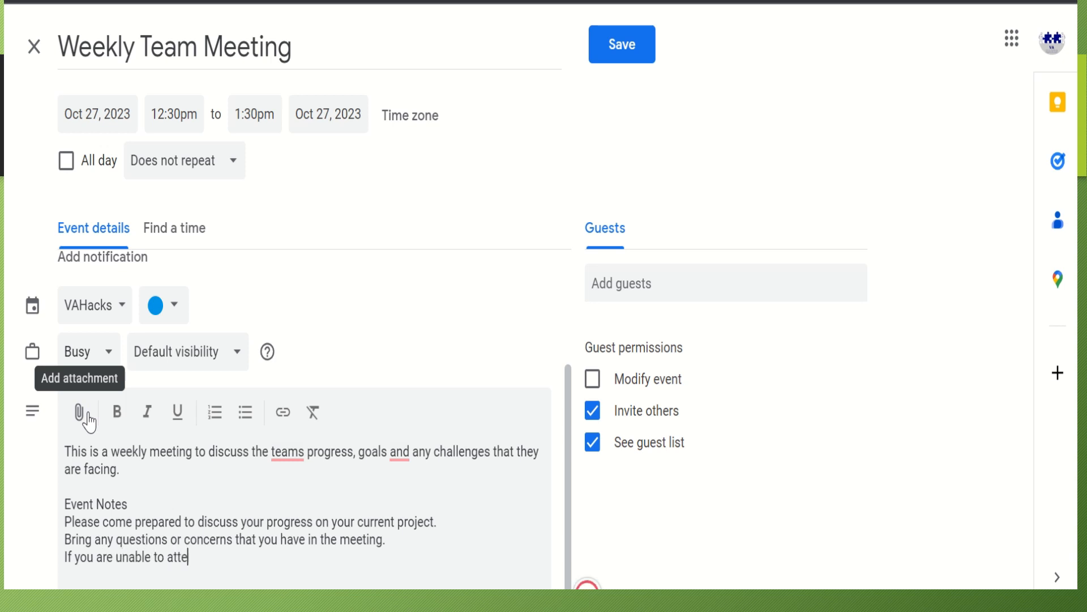
{"action": "type", "text": "nd th"}
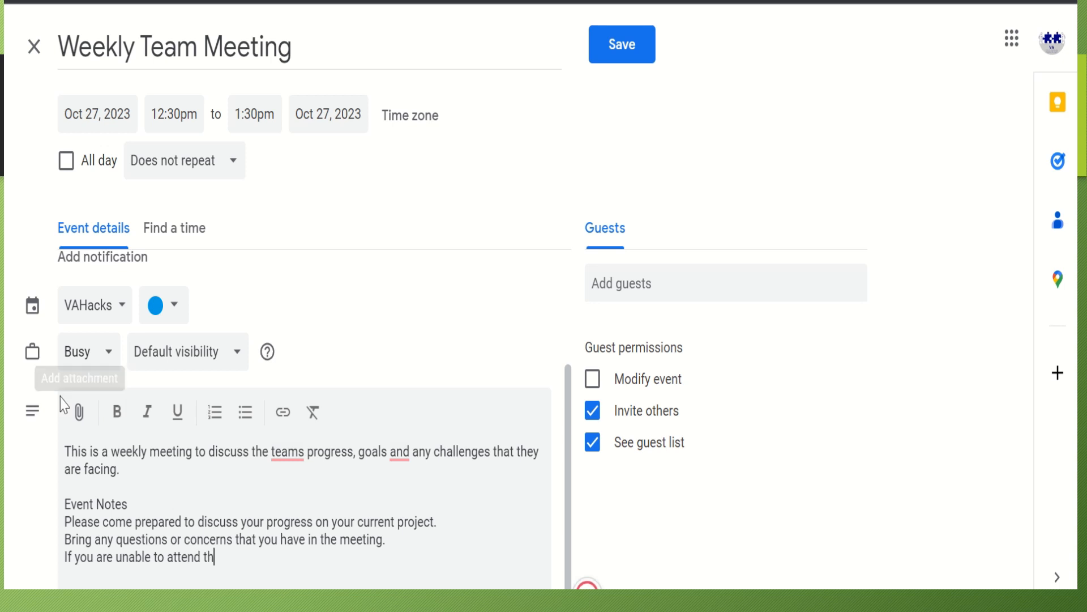
{"action": "type", "text": "e meeting,"}
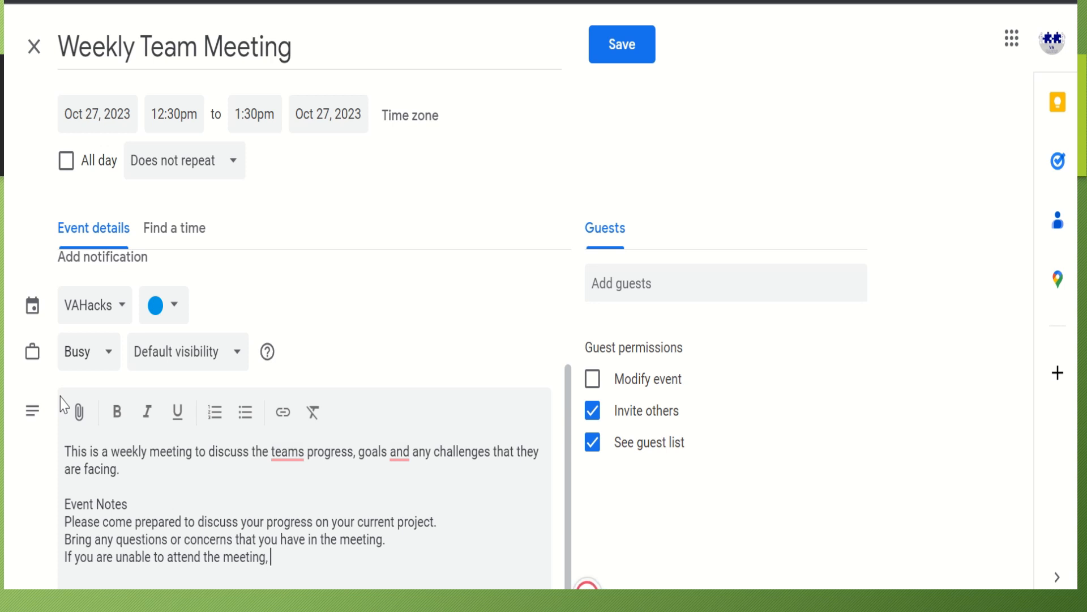
{"action": "type", "text": " plase let us kno"}
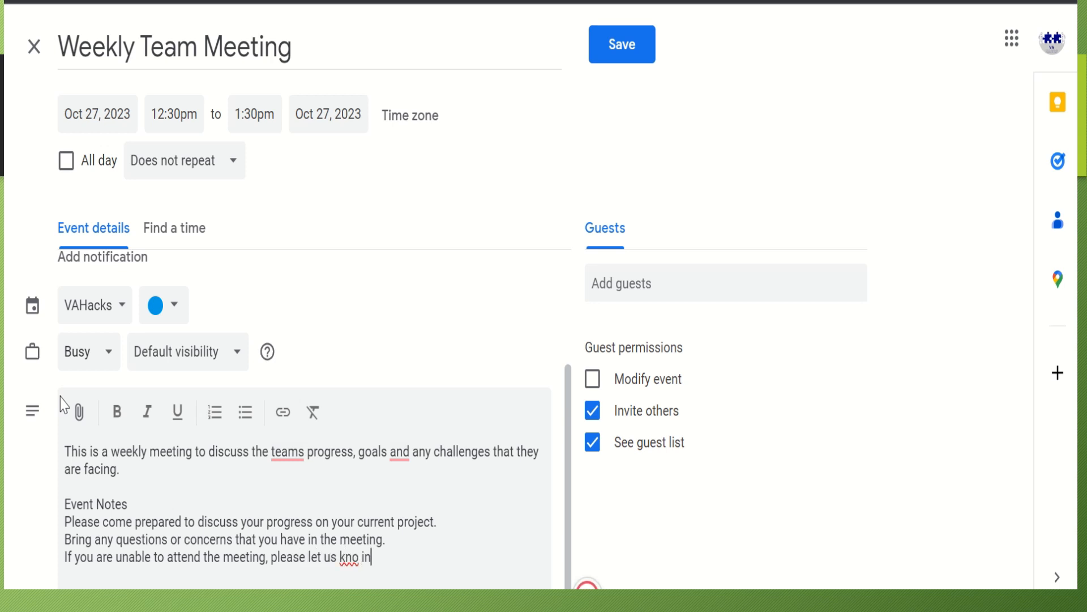
{"action": "type", "text": "w in a"}
{"action": "type", "text": "dvcr"}
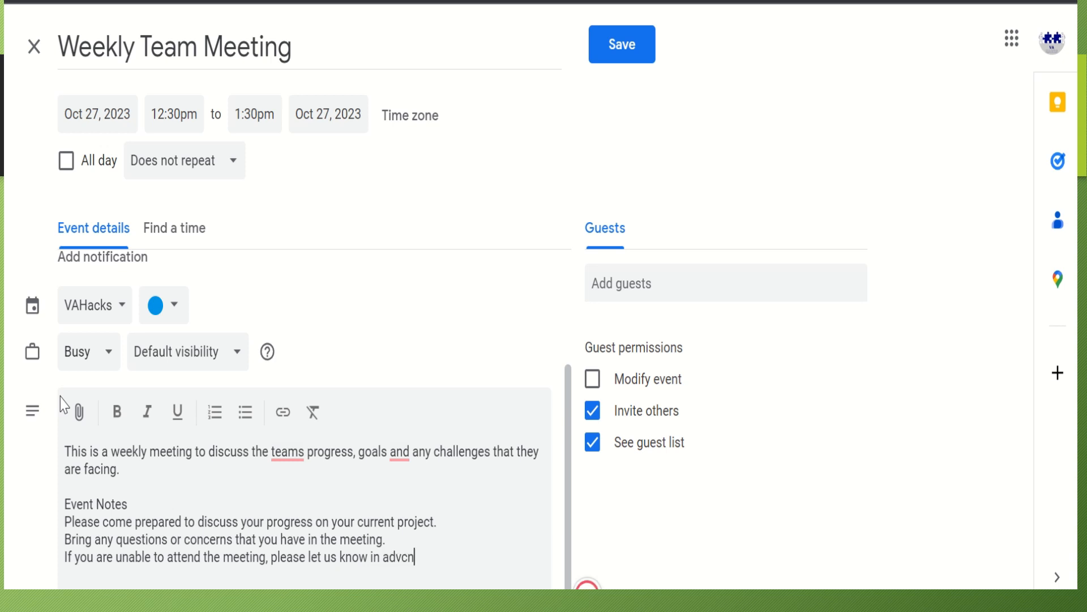
{"action": "key", "text": "BackSpace"}
{"action": "key", "text": "BackSpace"}
{"action": "key", "text": "BackSpace"}
{"action": "type", "text": "vance."}
Accept the grammar suggestions changing 'teams' to 'team's' and adding a comma after 'goals'
{"action": "mouse_move", "coordinate": [288, 451]}
{"action": "left_click", "coordinate": [291, 504]}
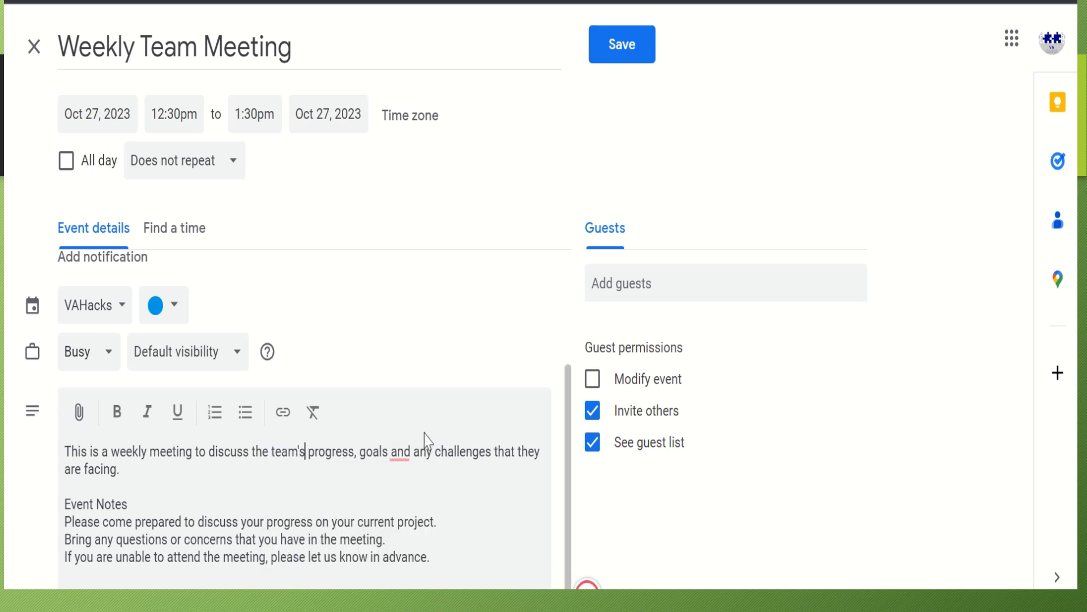
{"action": "mouse_move", "coordinate": [402, 453]}
{"action": "left_click", "coordinate": [408, 510]}
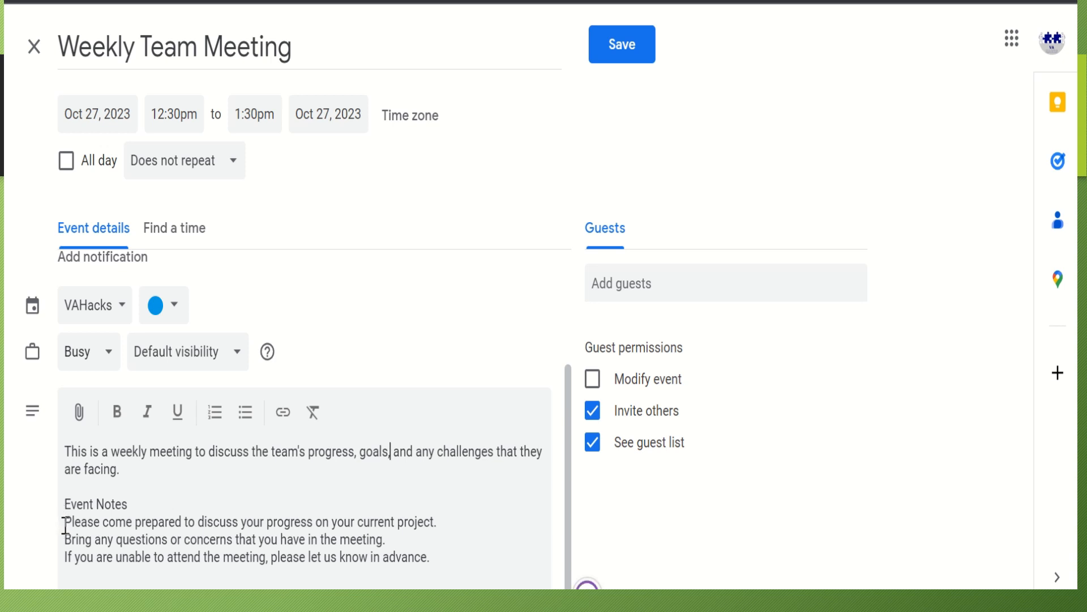
Make the three note lines a bulleted list and bold the 'Event Notes' heading
{"action": "left_click_drag", "start_coordinate": [65, 526], "coordinate": [447, 575]}
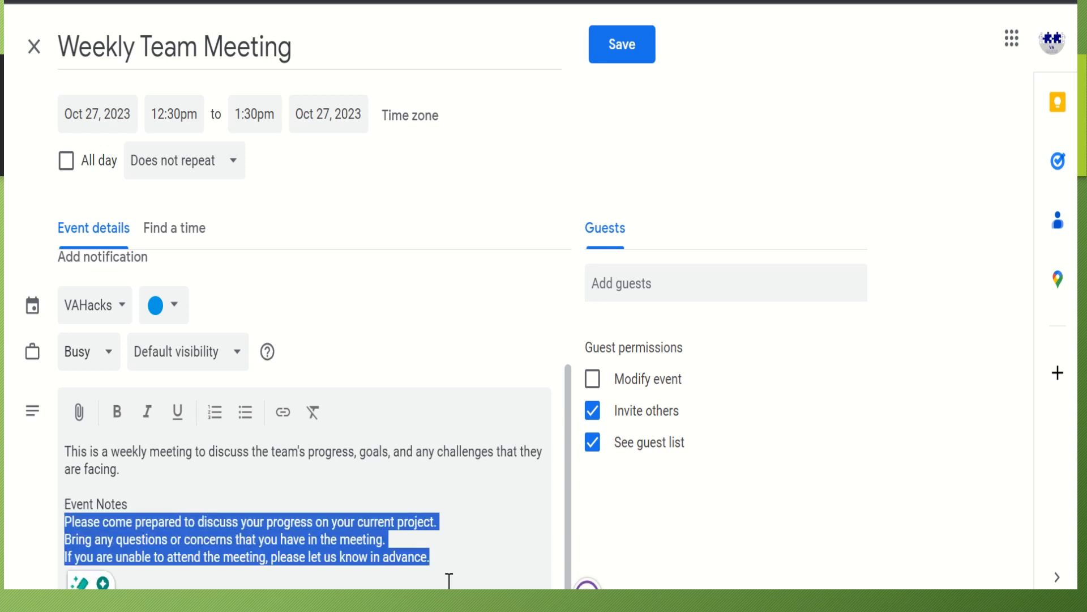
{"action": "left_click", "coordinate": [245, 417]}
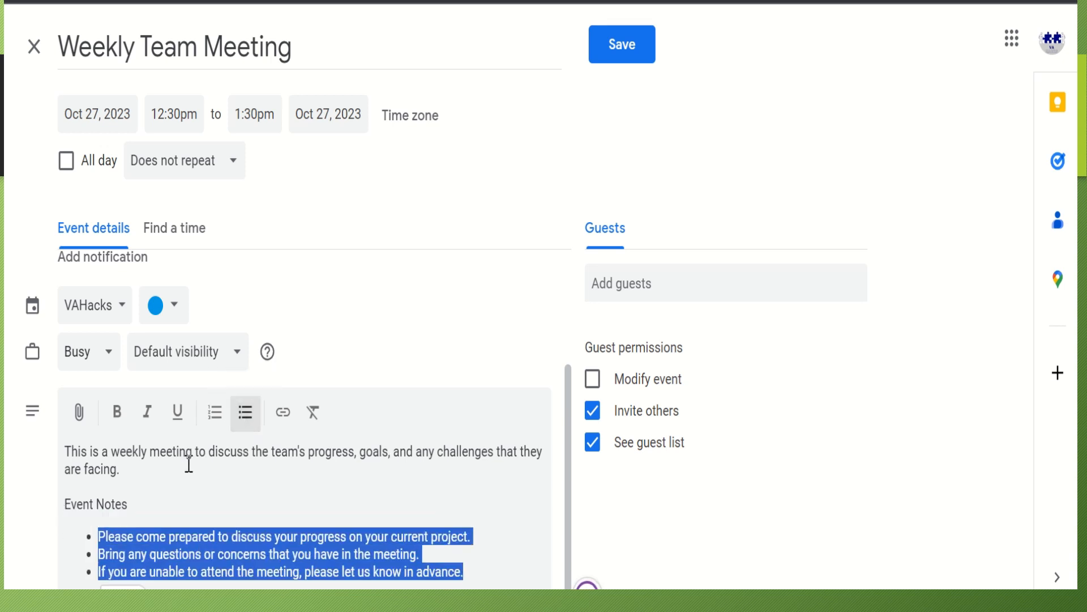
{"action": "left_click_drag", "start_coordinate": [60, 504], "coordinate": [133, 505]}
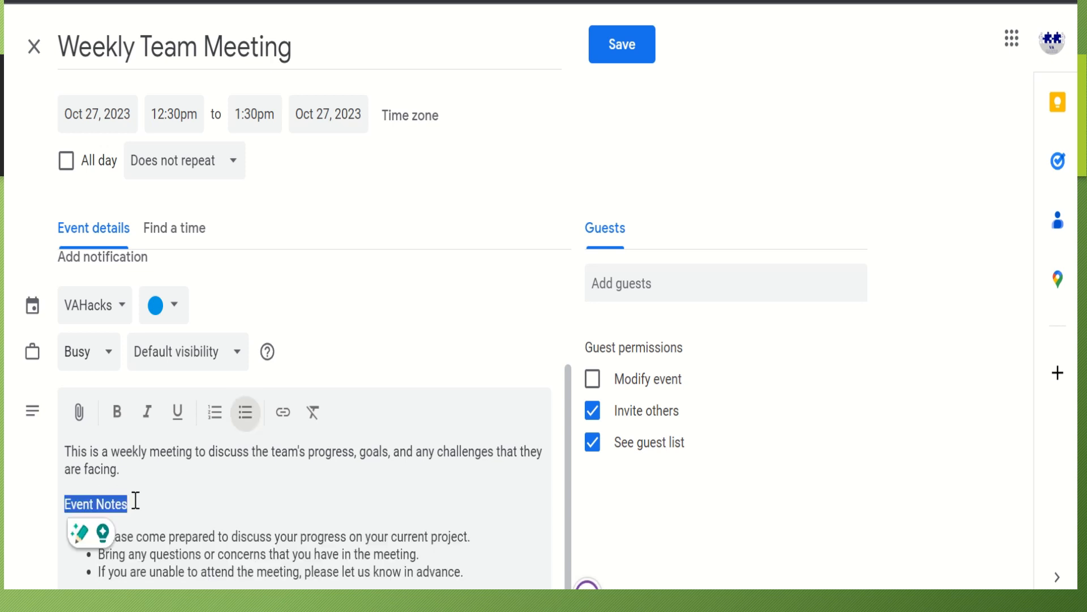
{"action": "left_click", "coordinate": [117, 412]}
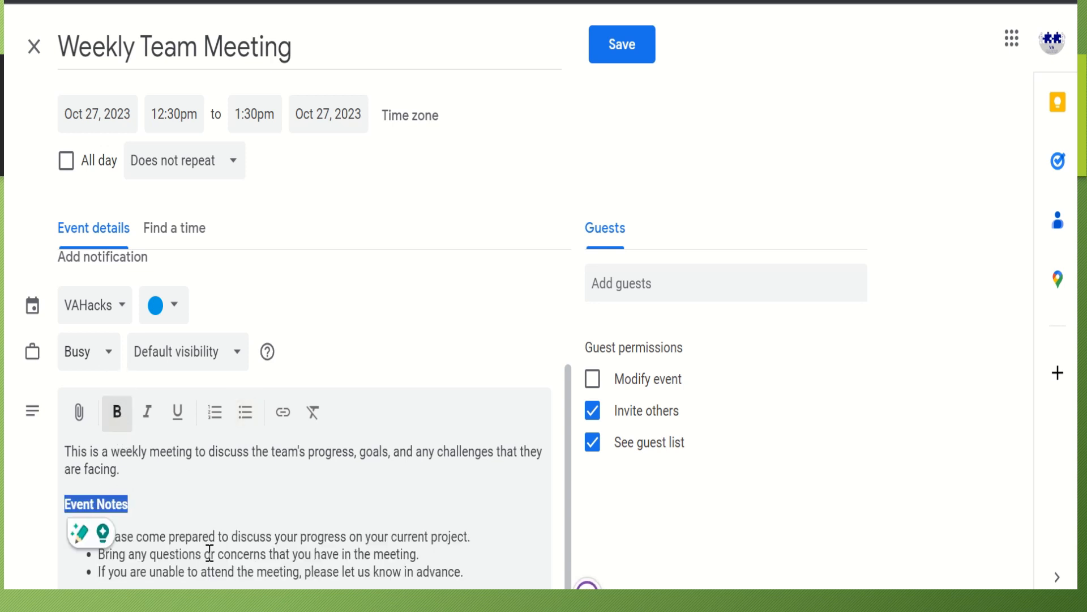
{"action": "left_click", "coordinate": [195, 511]}
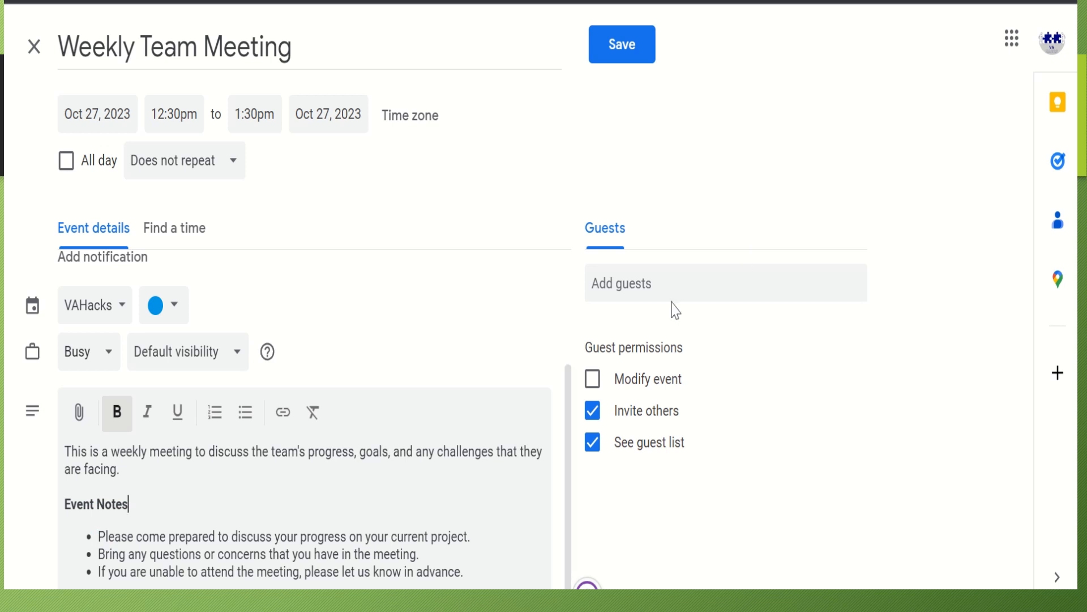
Add a guest by entering their e-mail address and choosing the suggestion
{"action": "left_click", "coordinate": [666, 280]}
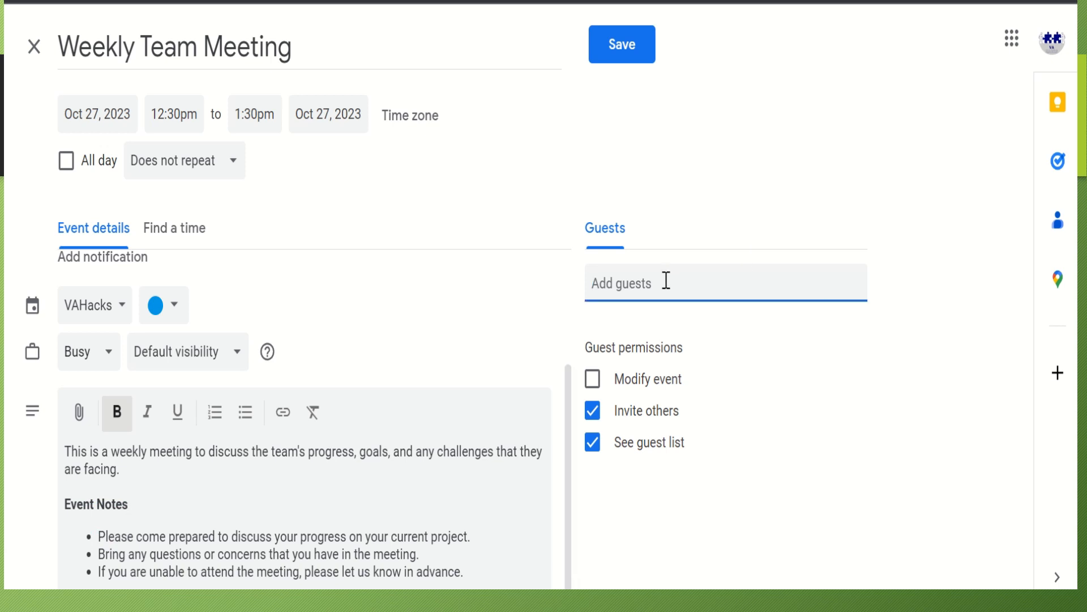
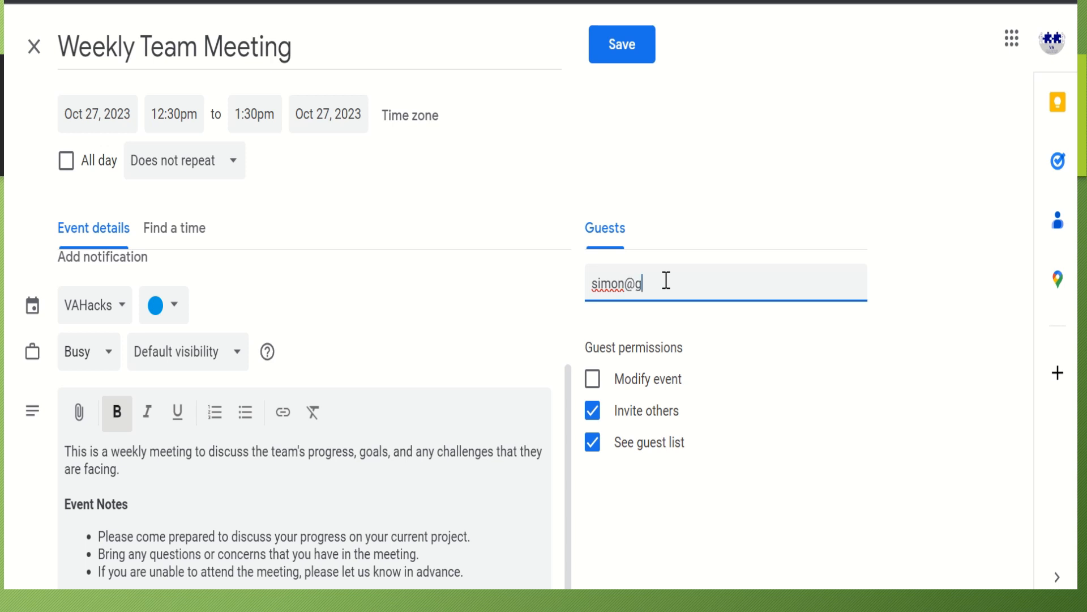
{"action": "left_click", "coordinate": [702, 351]}
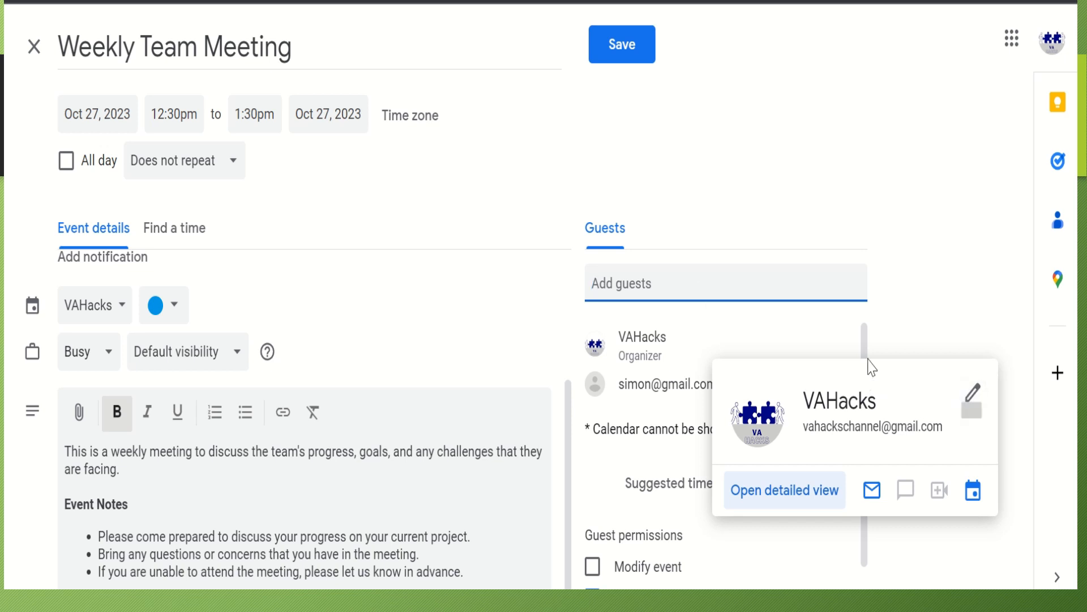
{"action": "left_click", "coordinate": [908, 325]}
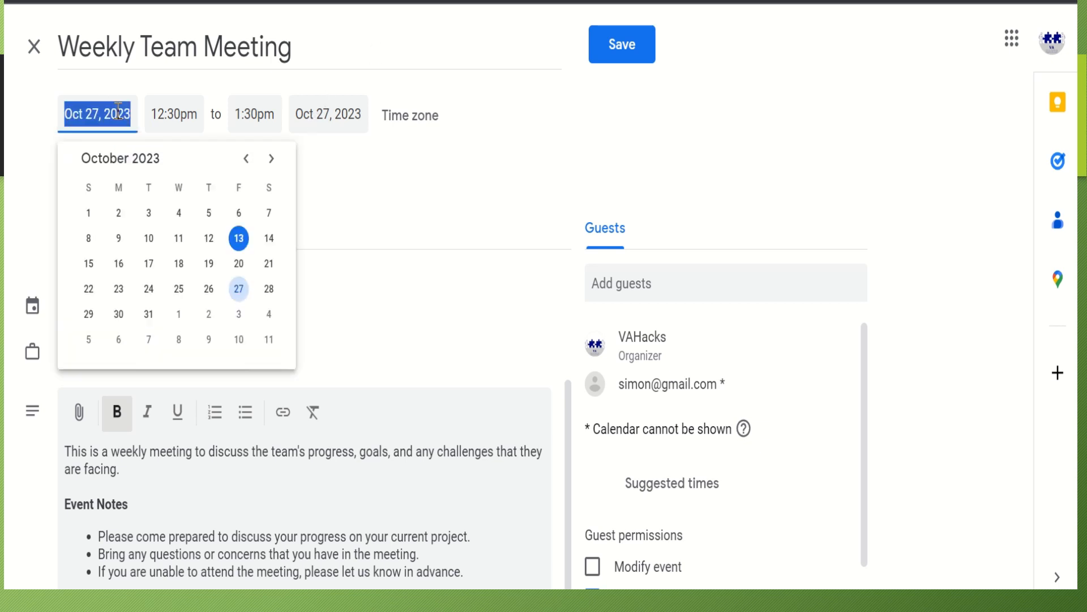
Move the meeting to October 24, 2023, from 10:00am to 11:00am
{"action": "left_click", "coordinate": [148, 290]}
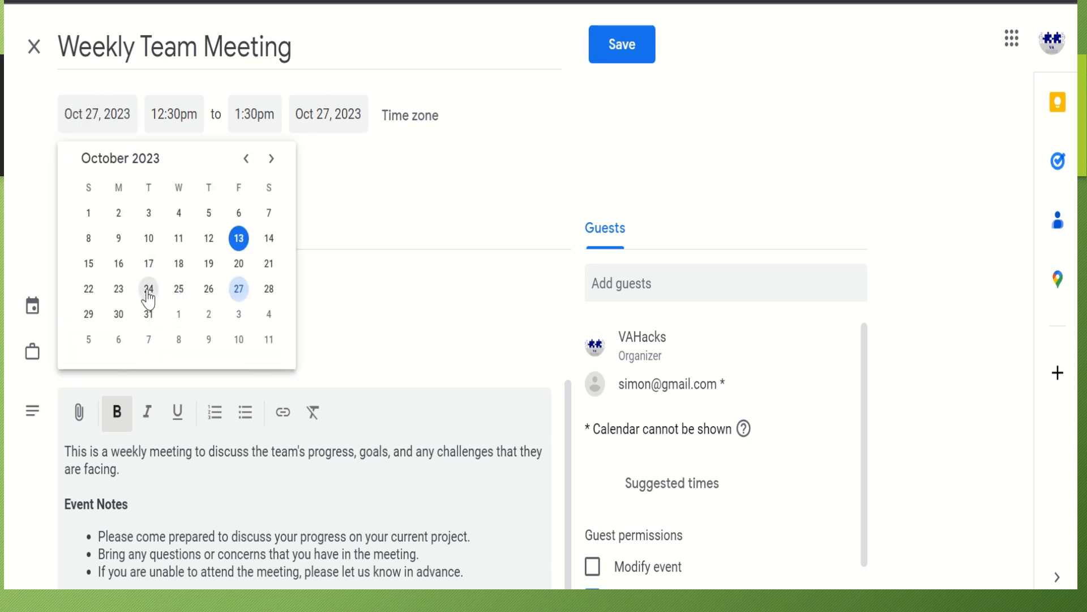
{"action": "left_click", "coordinate": [184, 117]}
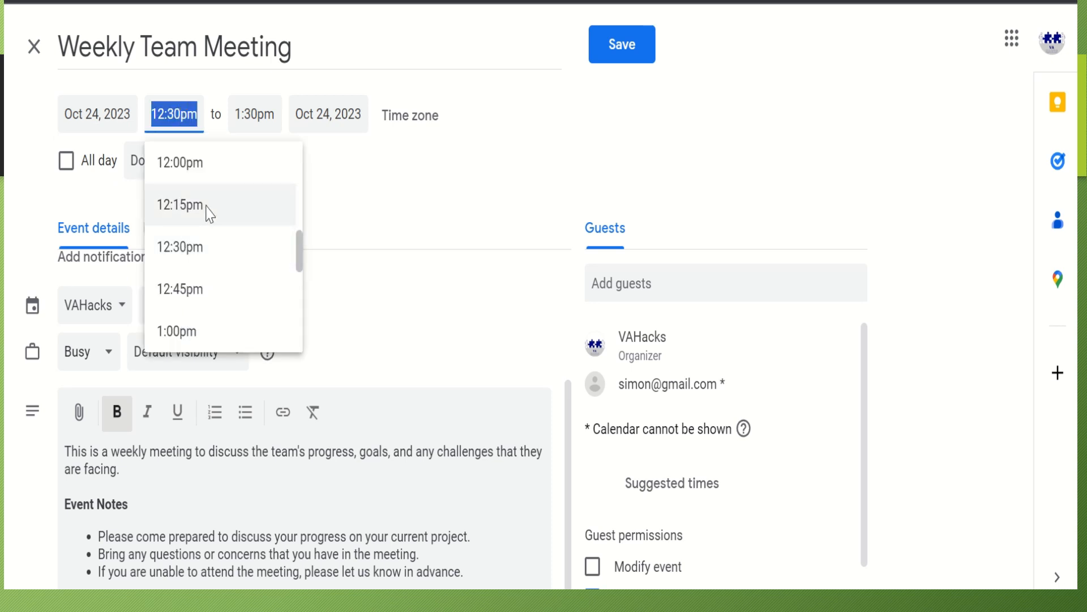
{"action": "scroll", "coordinate": [205, 226], "scroll_direction": "up", "scroll_amount": 7}
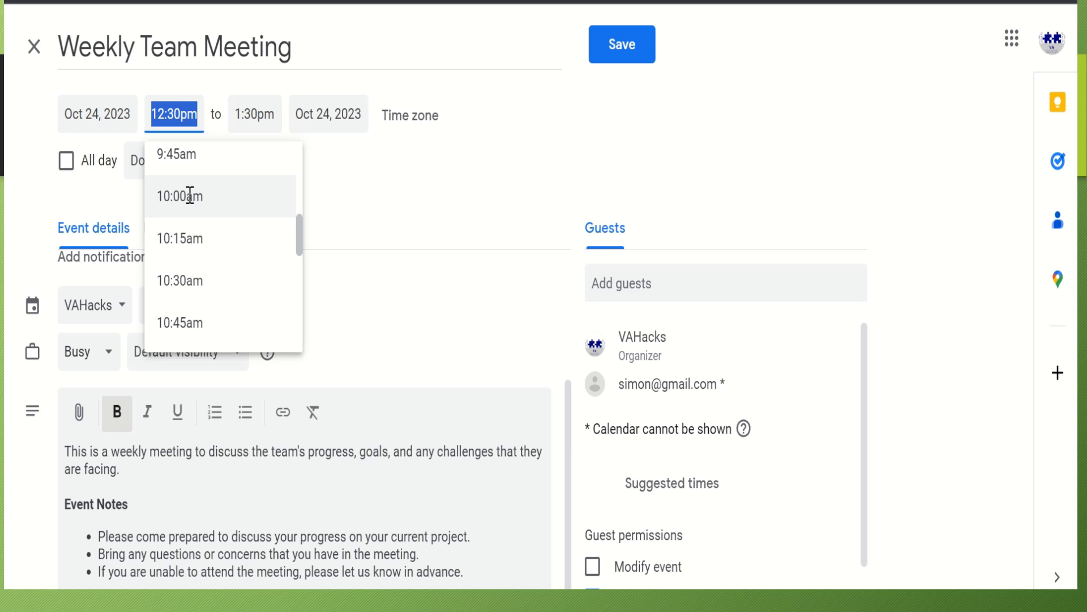
{"action": "left_click", "coordinate": [191, 196]}
{"action": "left_click", "coordinate": [264, 115]}
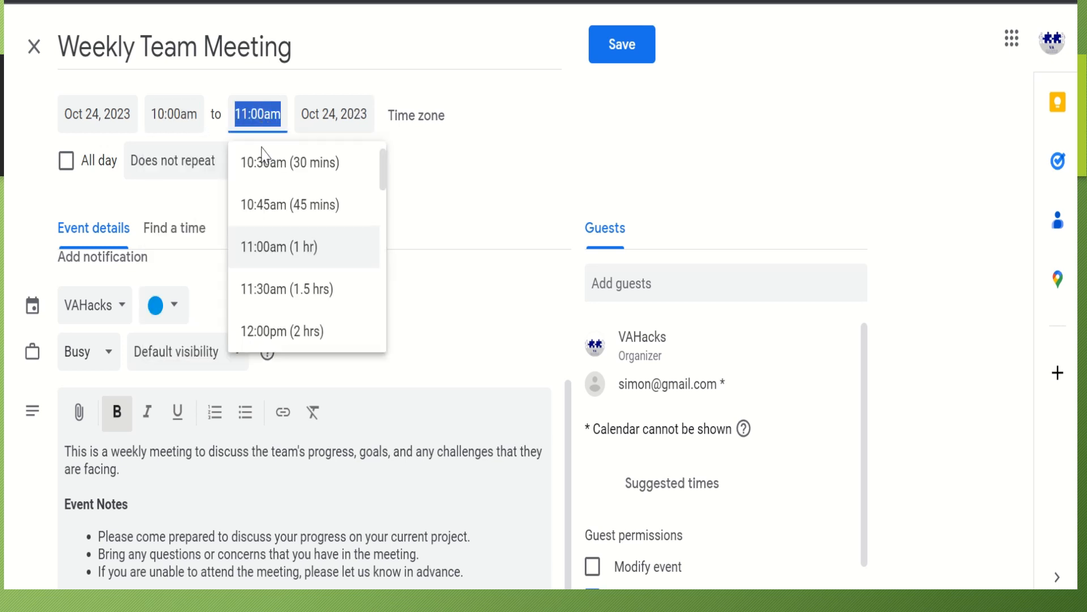
Set the event time zone to (GMT-04:00) Bolivia Time
{"action": "left_click", "coordinate": [435, 114]}
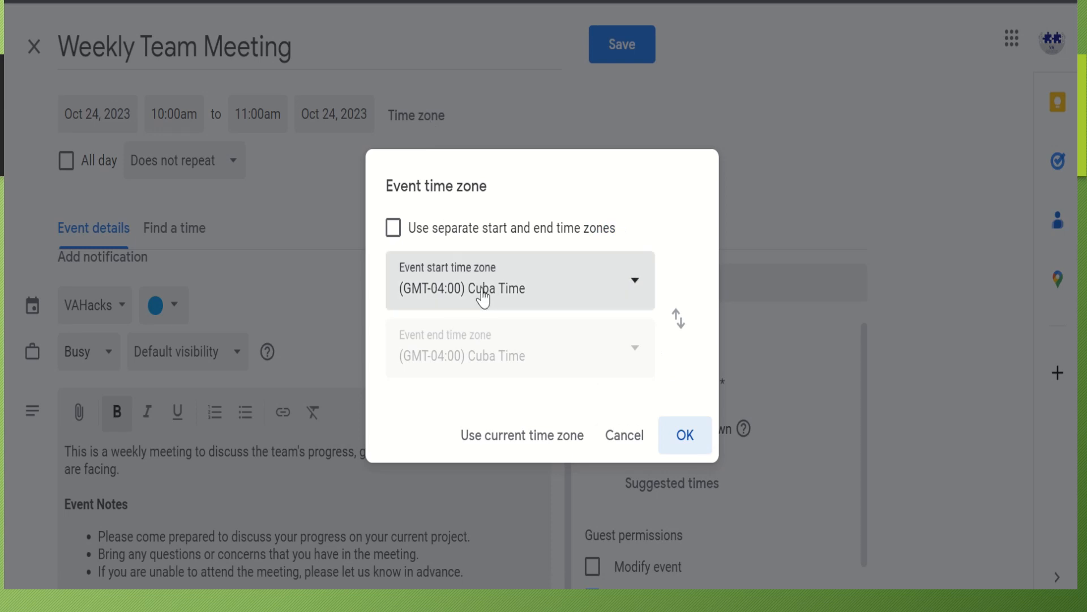
{"action": "left_click", "coordinate": [502, 301]}
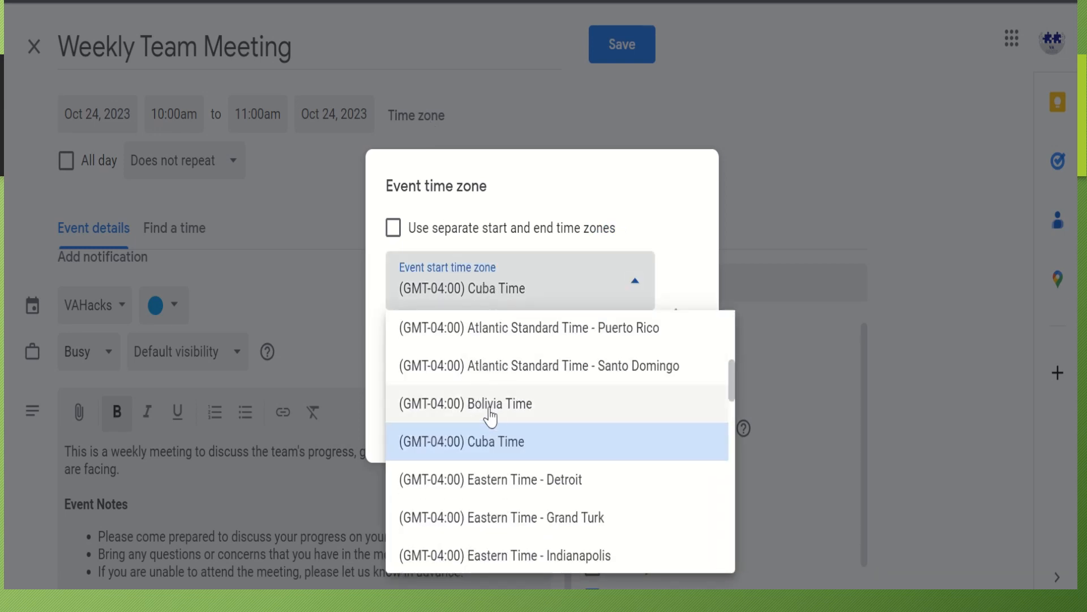
{"action": "left_click", "coordinate": [494, 415]}
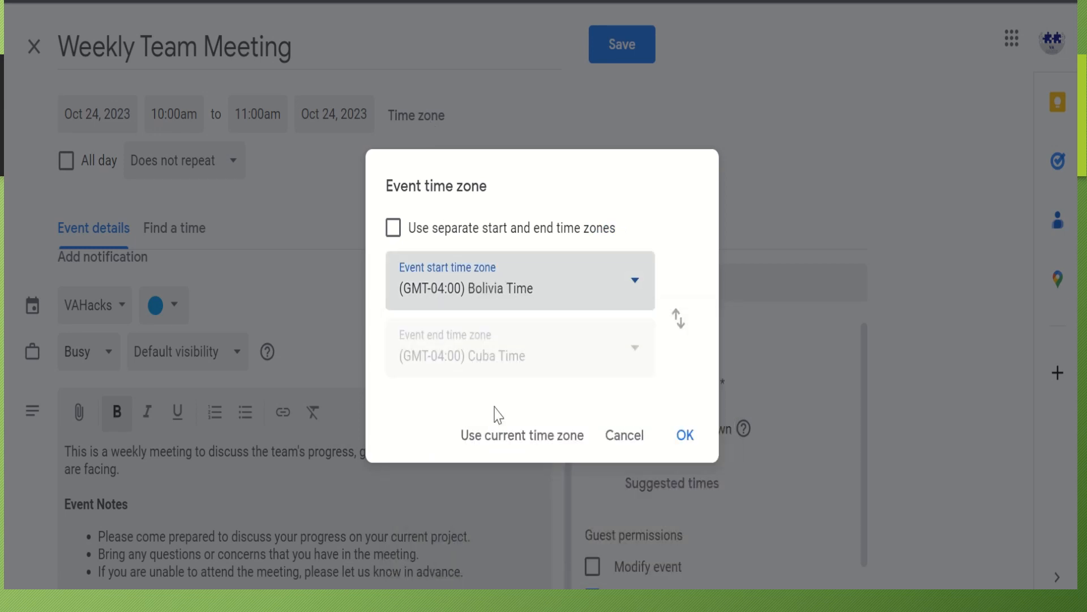
{"action": "left_click", "coordinate": [684, 439]}
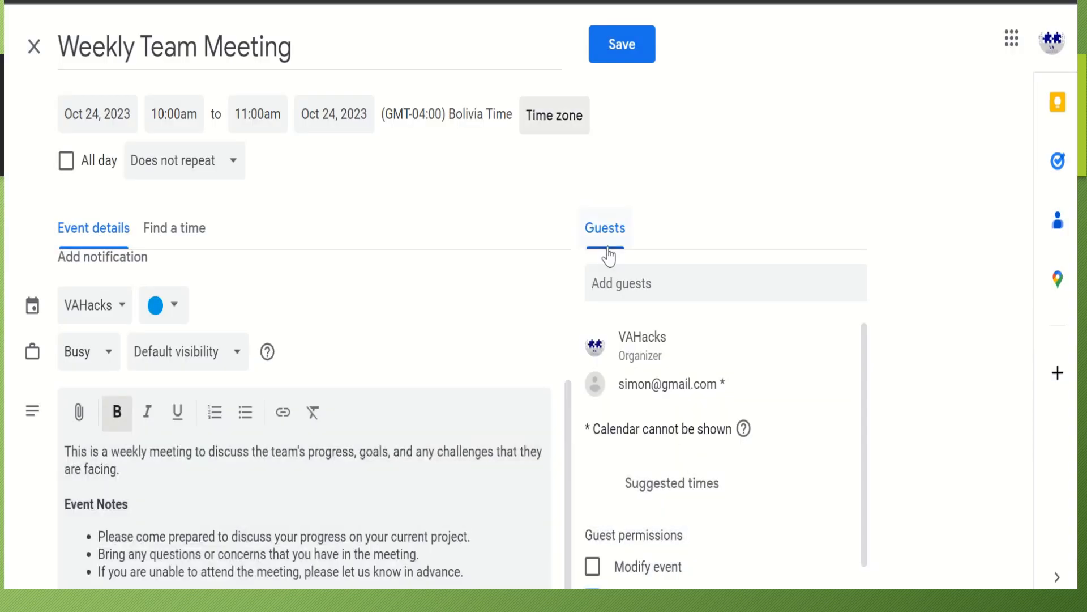
Change the event colour to Banana yellow
{"action": "left_click", "coordinate": [622, 46]}
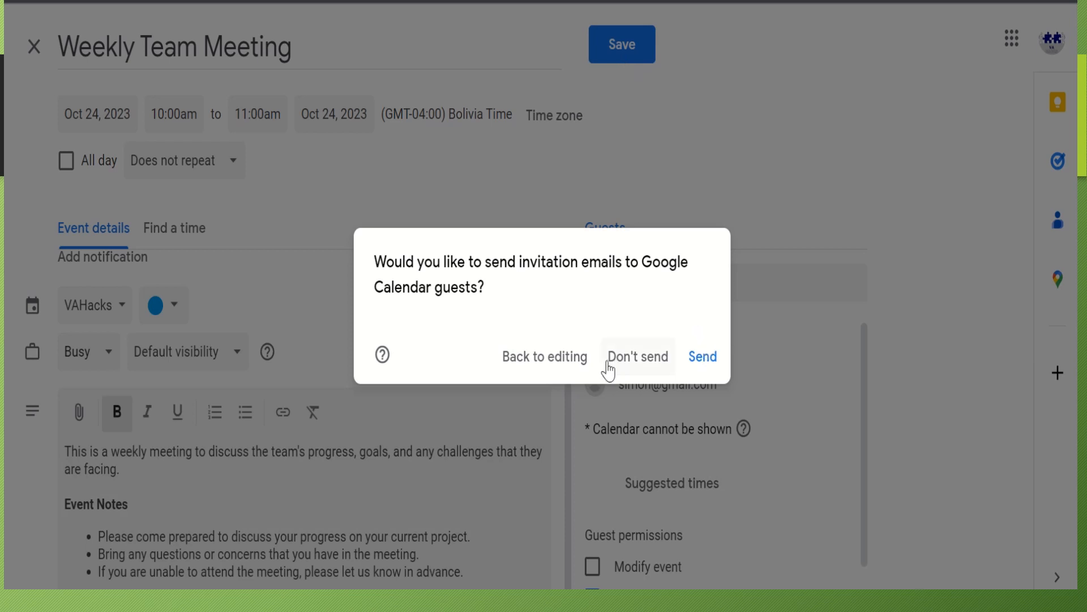
{"action": "left_click", "coordinate": [668, 151]}
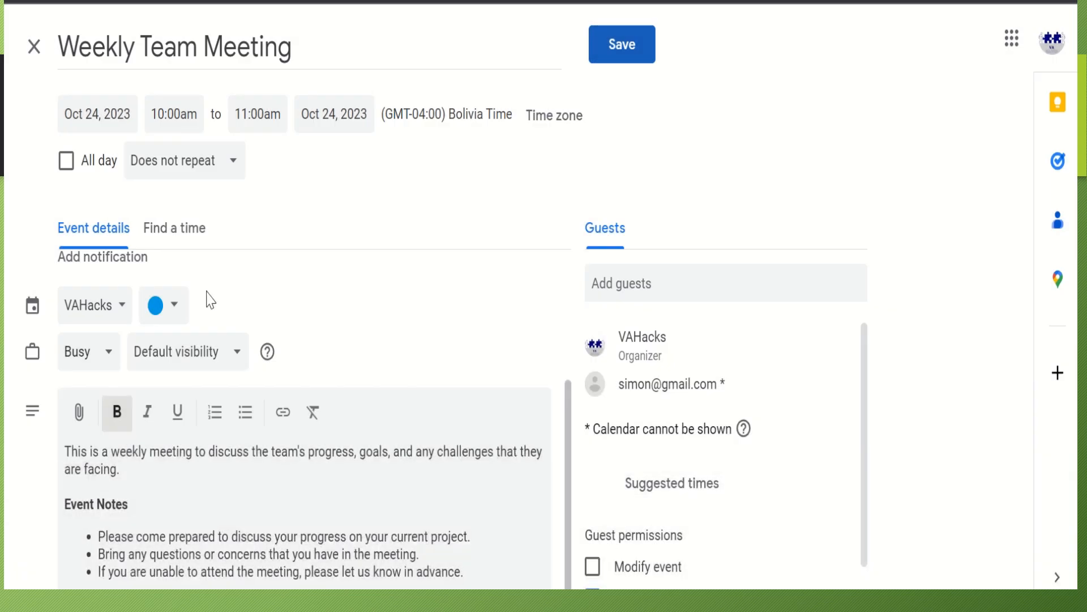
{"action": "left_click", "coordinate": [168, 309]}
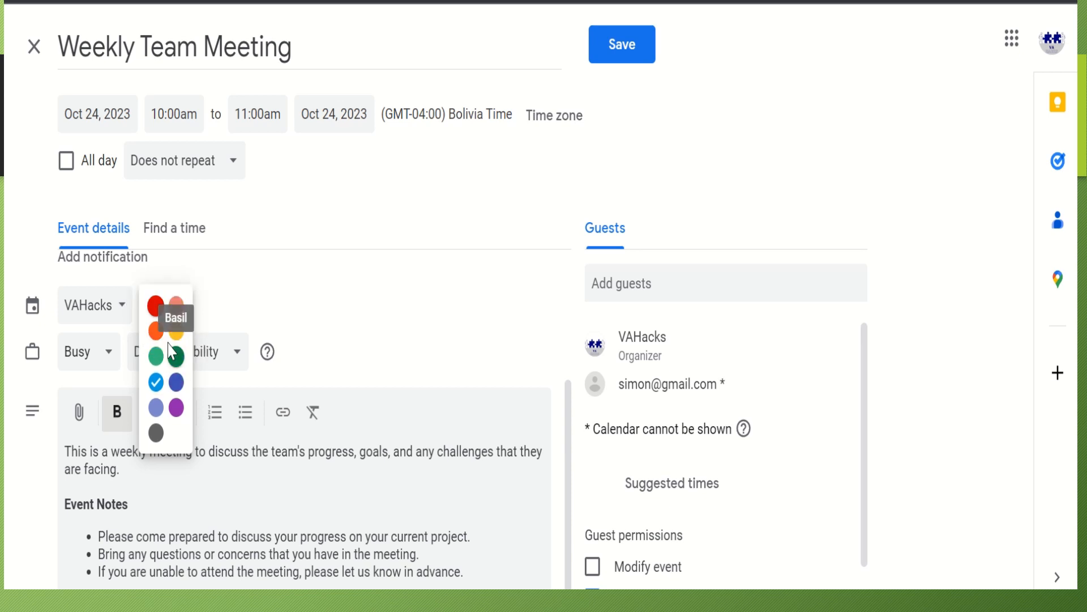
{"action": "left_click", "coordinate": [176, 330]}
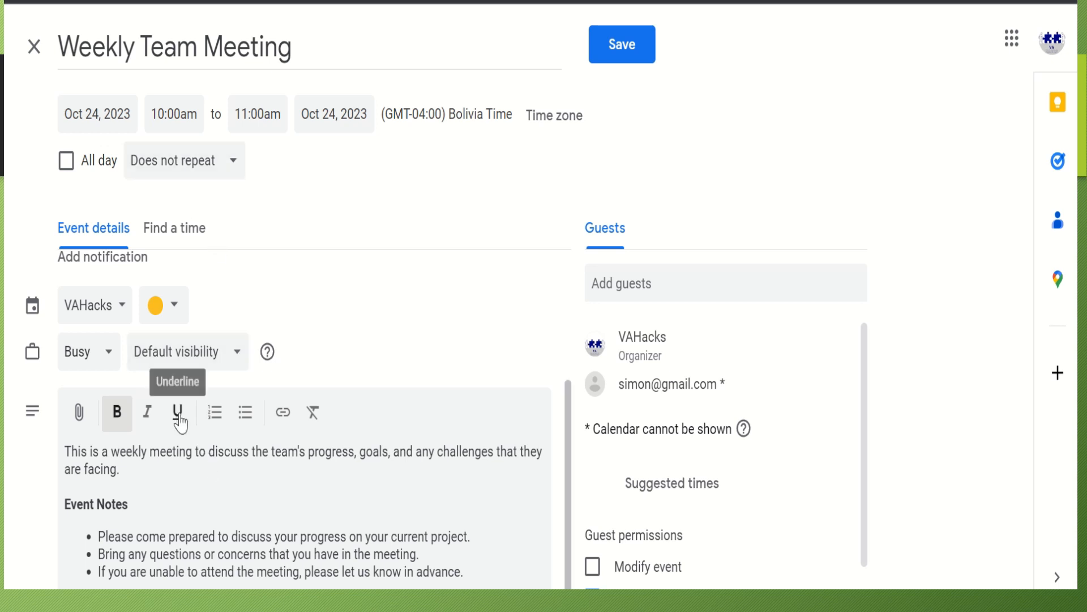
Change the notification from 30 to 10 minutes before and save the event
{"action": "scroll", "coordinate": [180, 424], "scroll_direction": "up", "scroll_amount": 4}
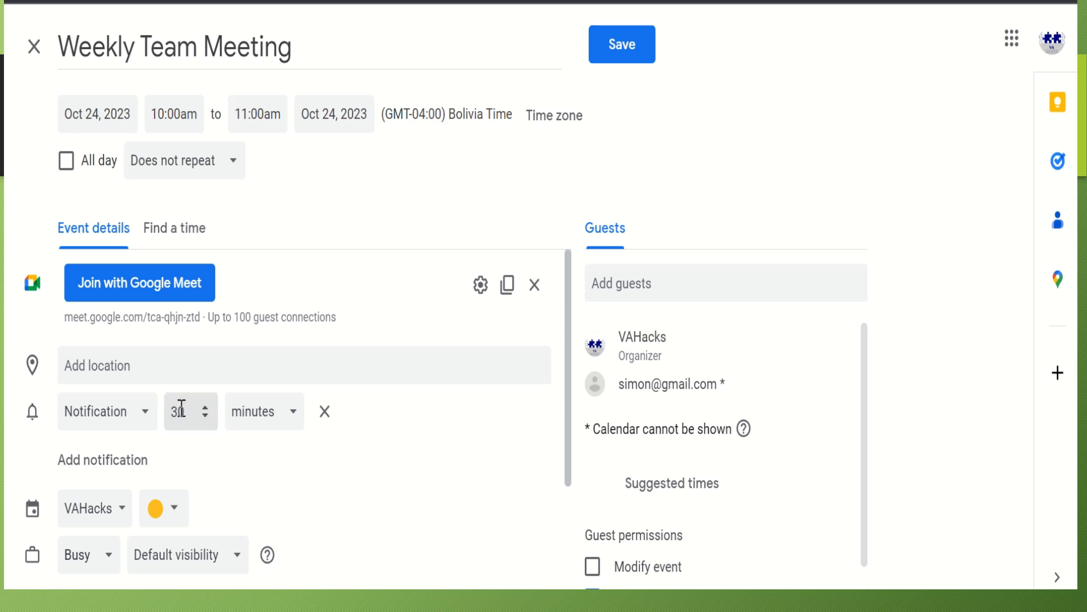
{"action": "double_click", "coordinate": [180, 412]}
{"action": "type", "text": "10"}
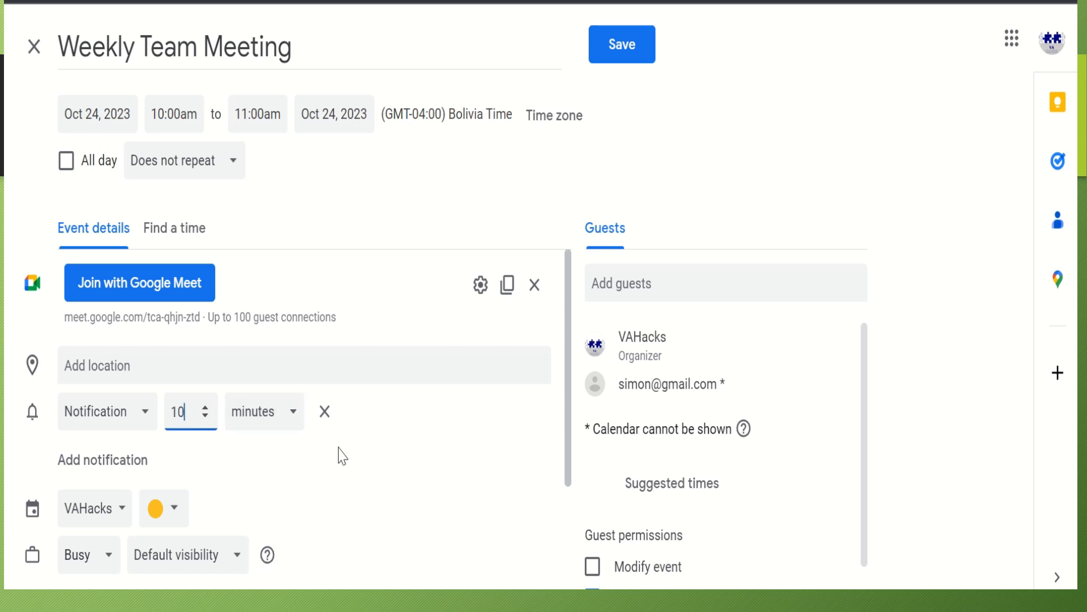
{"action": "left_click", "coordinate": [625, 51]}
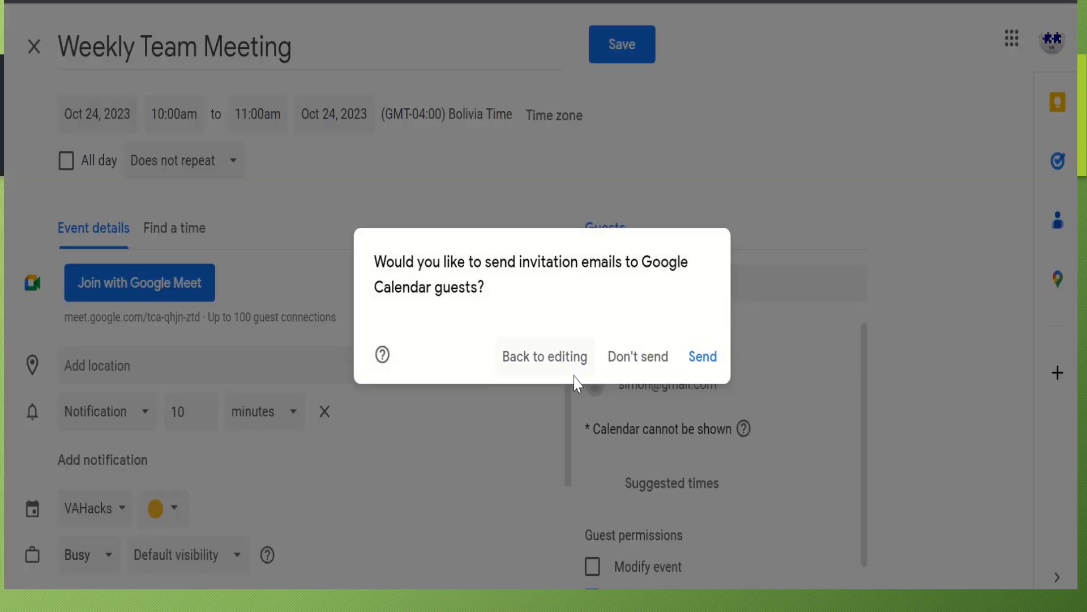
Save without emailing guests, then select October 24 in the mini calendar
{"action": "left_click", "coordinate": [626, 363]}
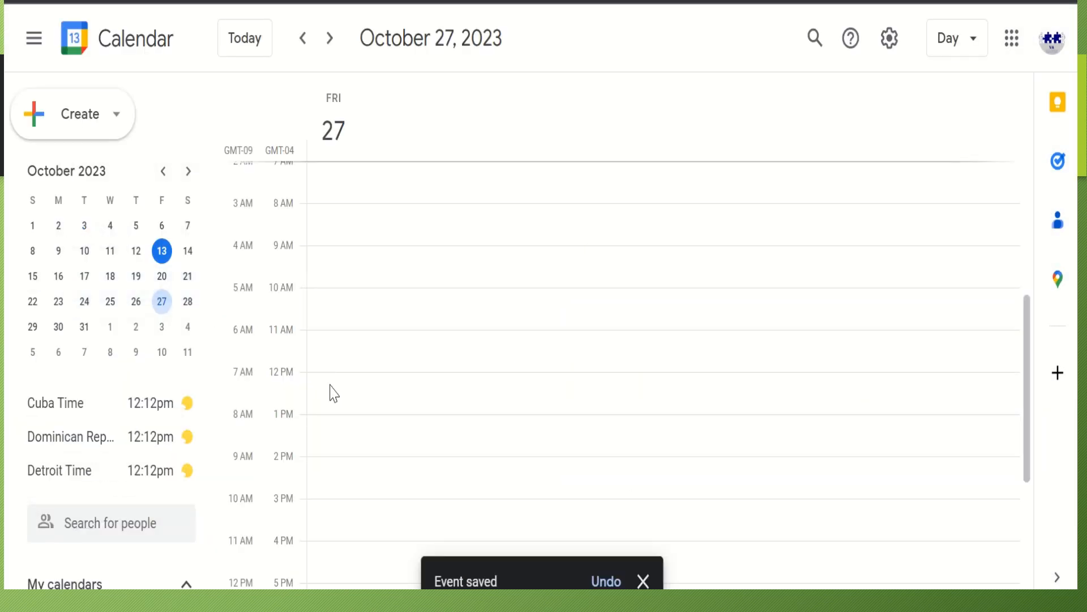
{"action": "left_click", "coordinate": [164, 256]}
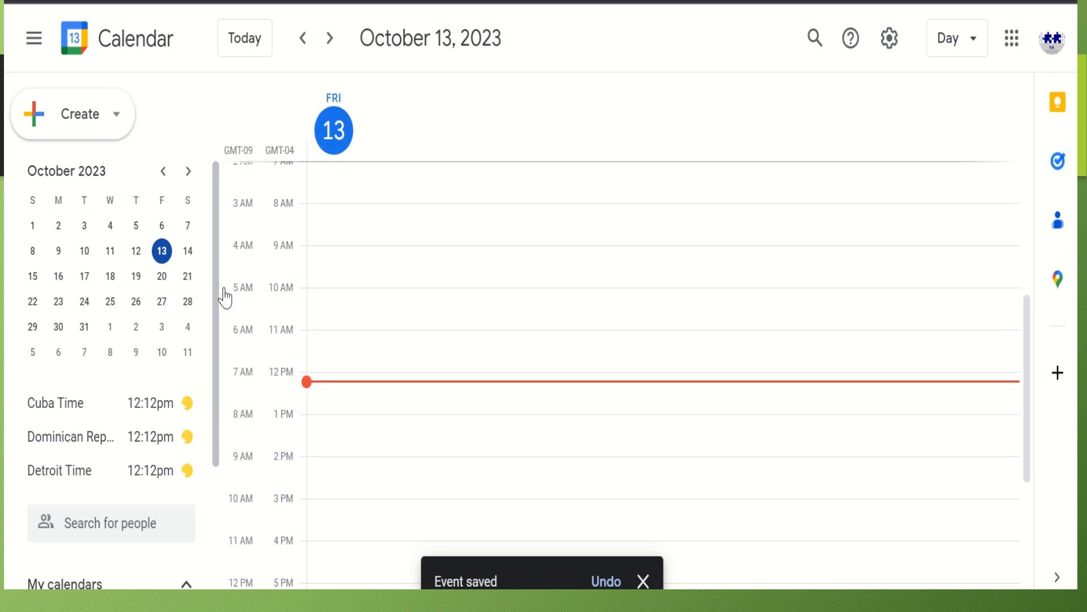
{"action": "left_click", "coordinate": [136, 302]}
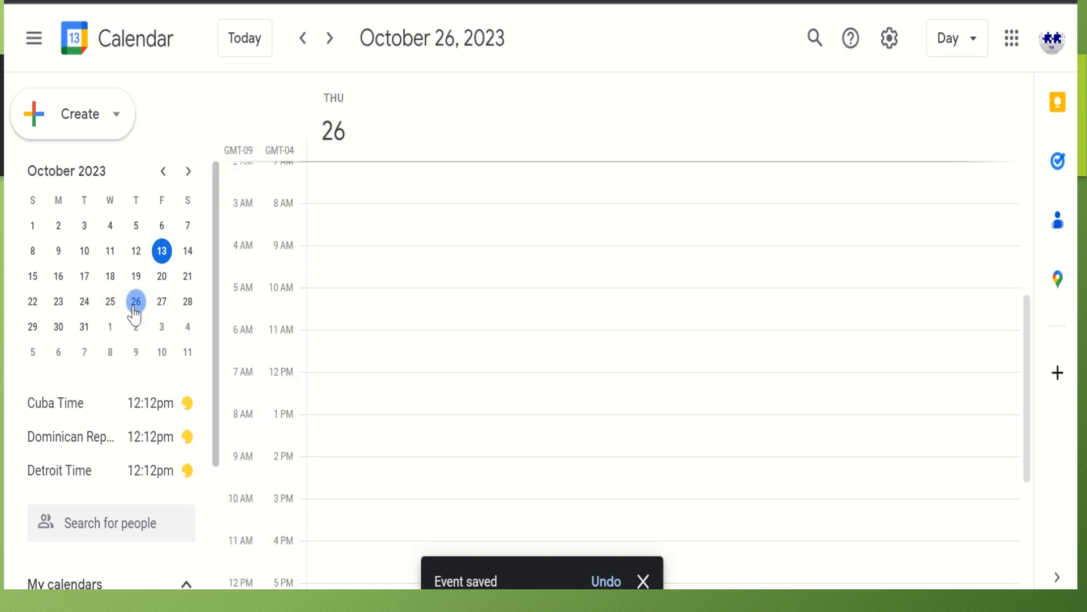
{"action": "scroll", "coordinate": [430, 401], "scroll_direction": "down", "scroll_amount": 5}
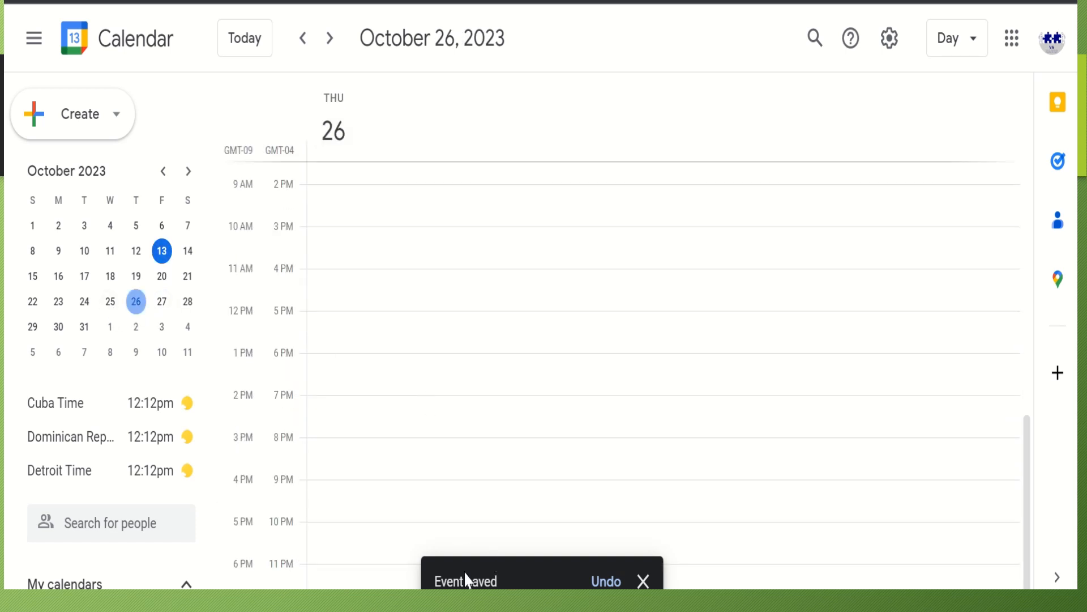
{"action": "left_click", "coordinate": [110, 303]}
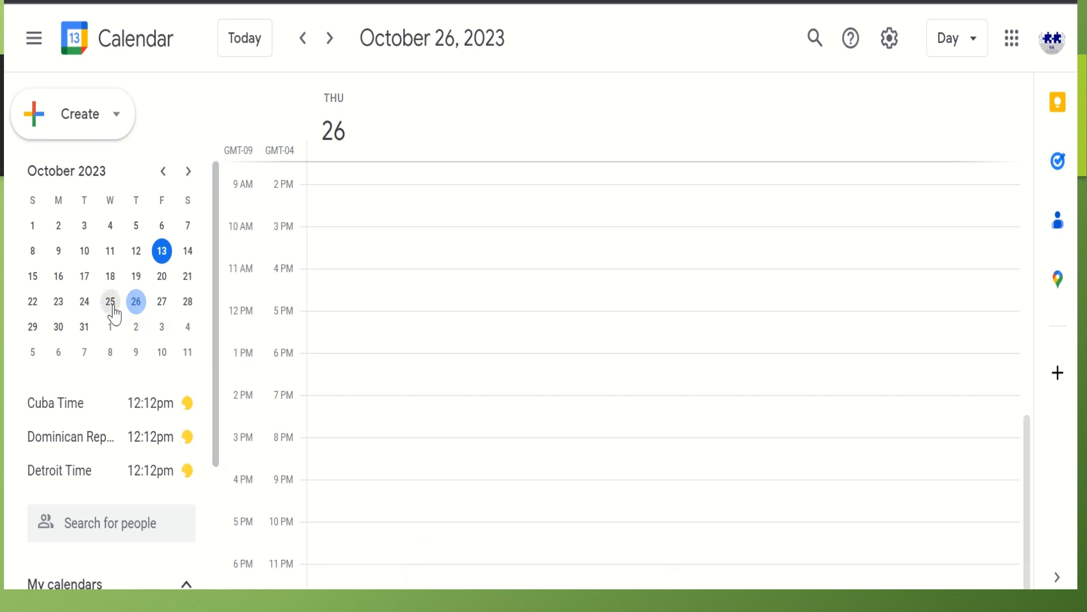
{"action": "left_click", "coordinate": [84, 304]}
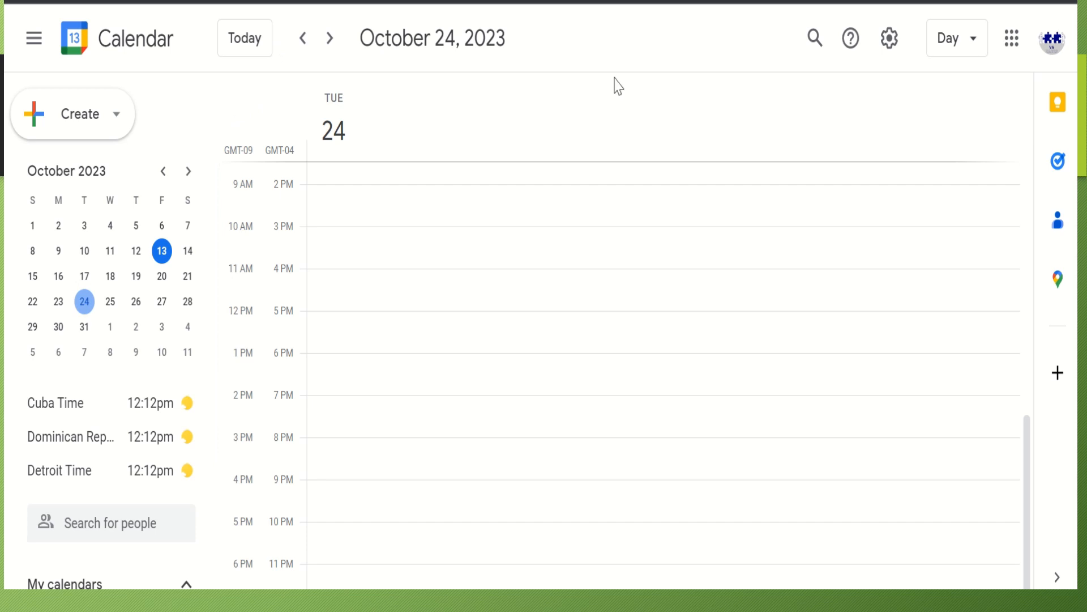
Switch to Month view, discard an accidental new event, then show October 24 in Day view
{"action": "left_click", "coordinate": [967, 41]}
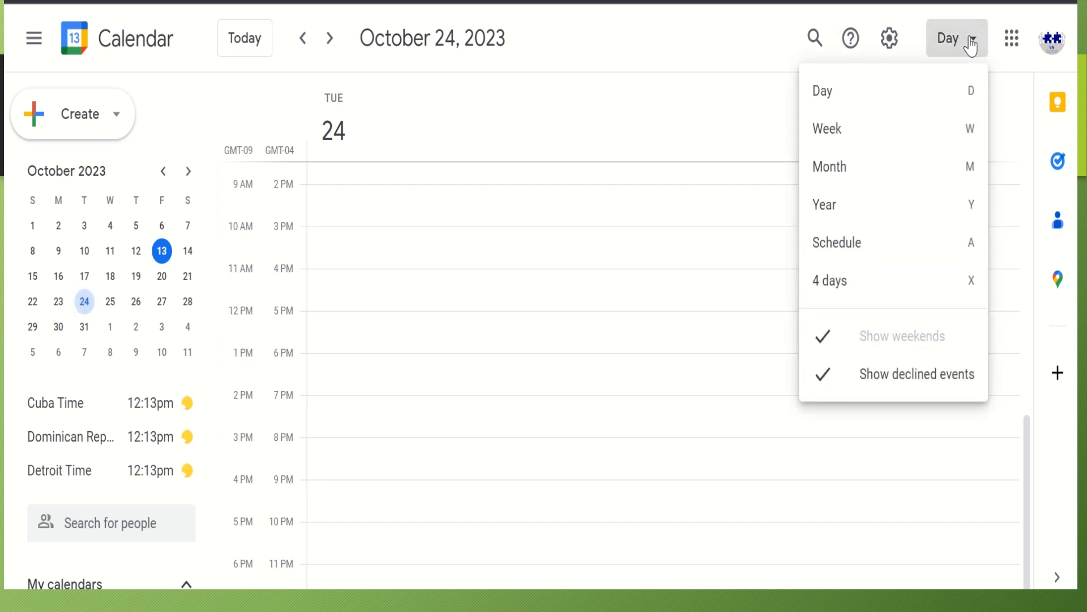
{"action": "left_click", "coordinate": [853, 180]}
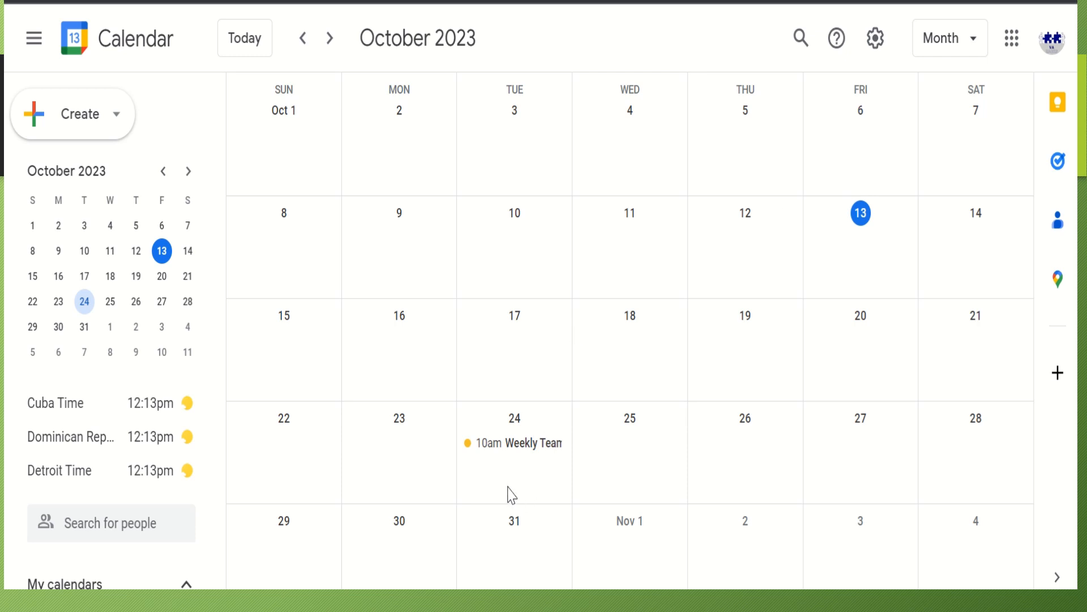
{"action": "left_click", "coordinate": [511, 462]}
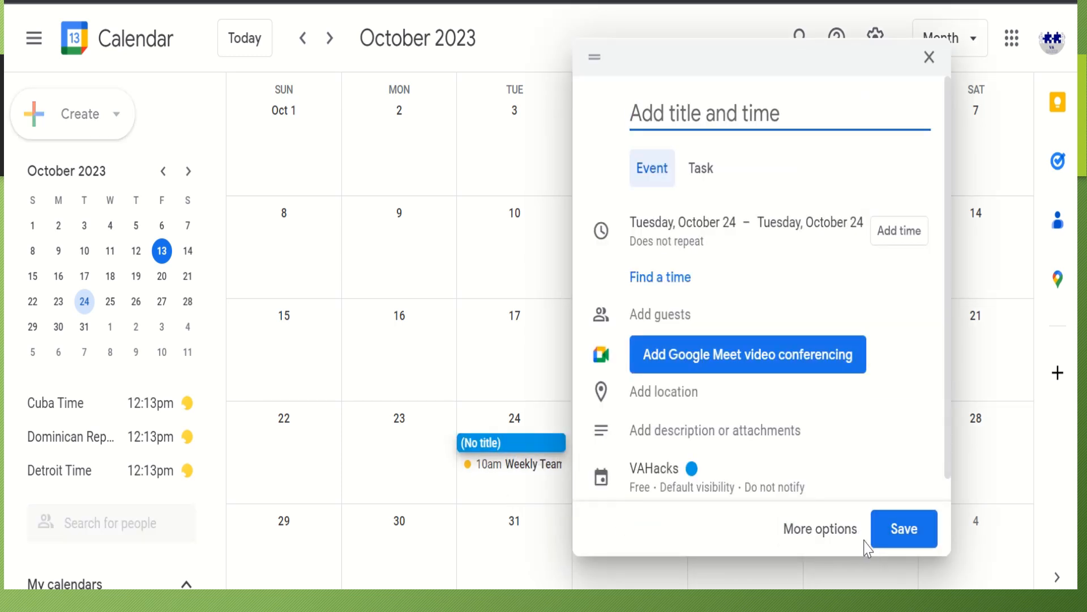
{"action": "left_click", "coordinate": [929, 56]}
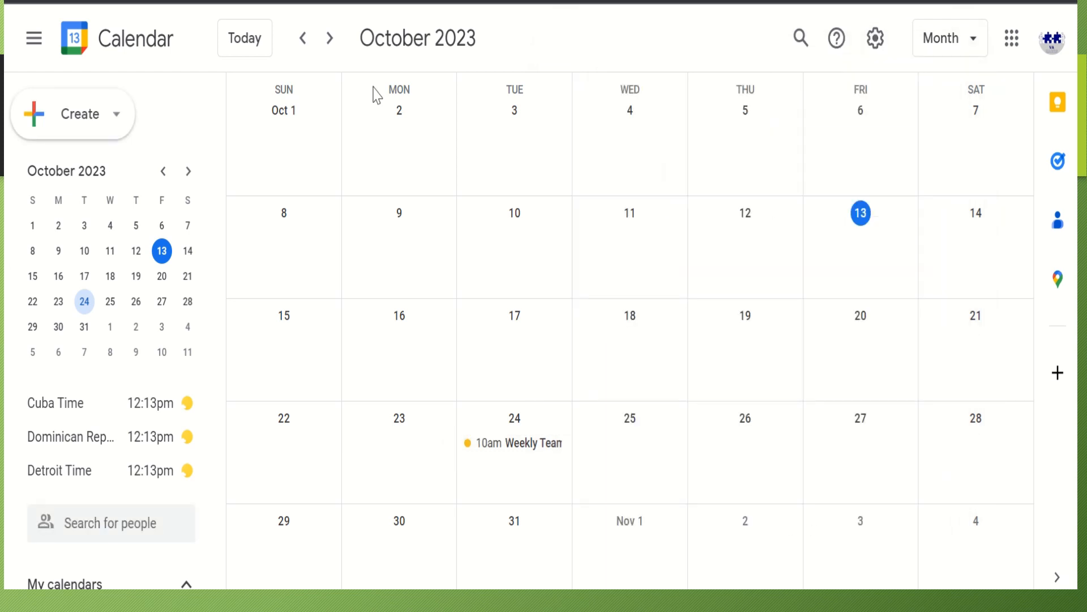
{"action": "left_click", "coordinate": [978, 49]}
{"action": "left_click", "coordinate": [847, 104]}
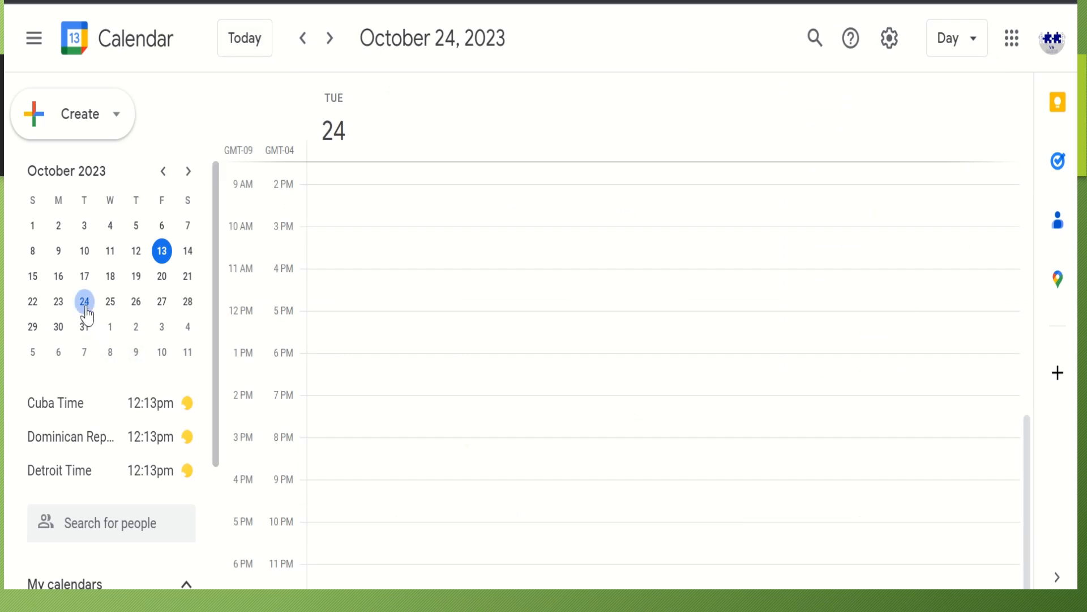
Scroll the October 24 Day view up to reveal the 10am Weekly Team Meeting
{"action": "scroll", "coordinate": [506, 509], "scroll_direction": "up", "scroll_amount": 6}
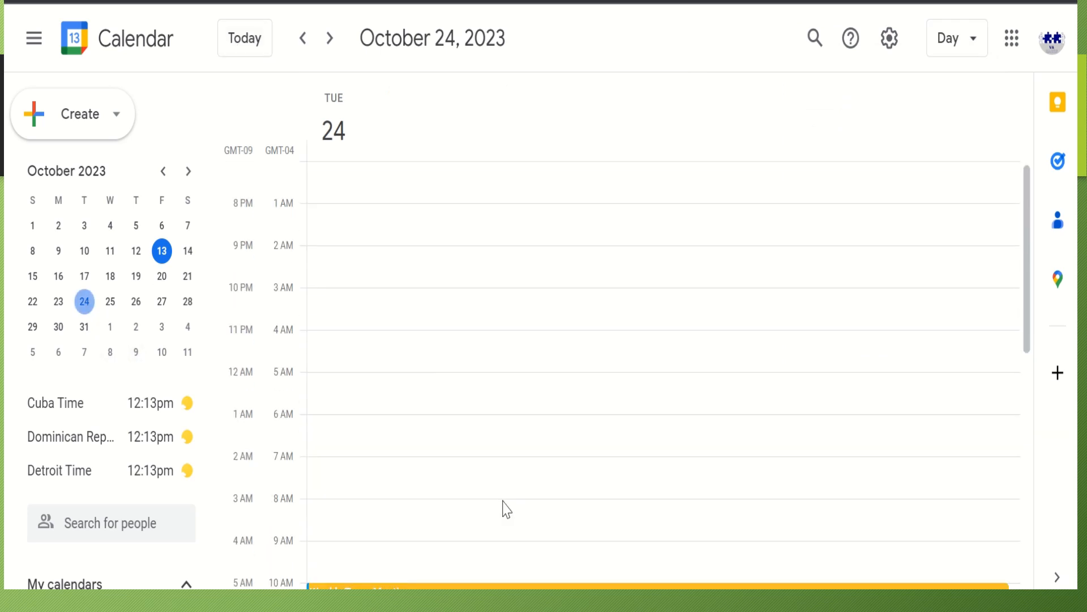